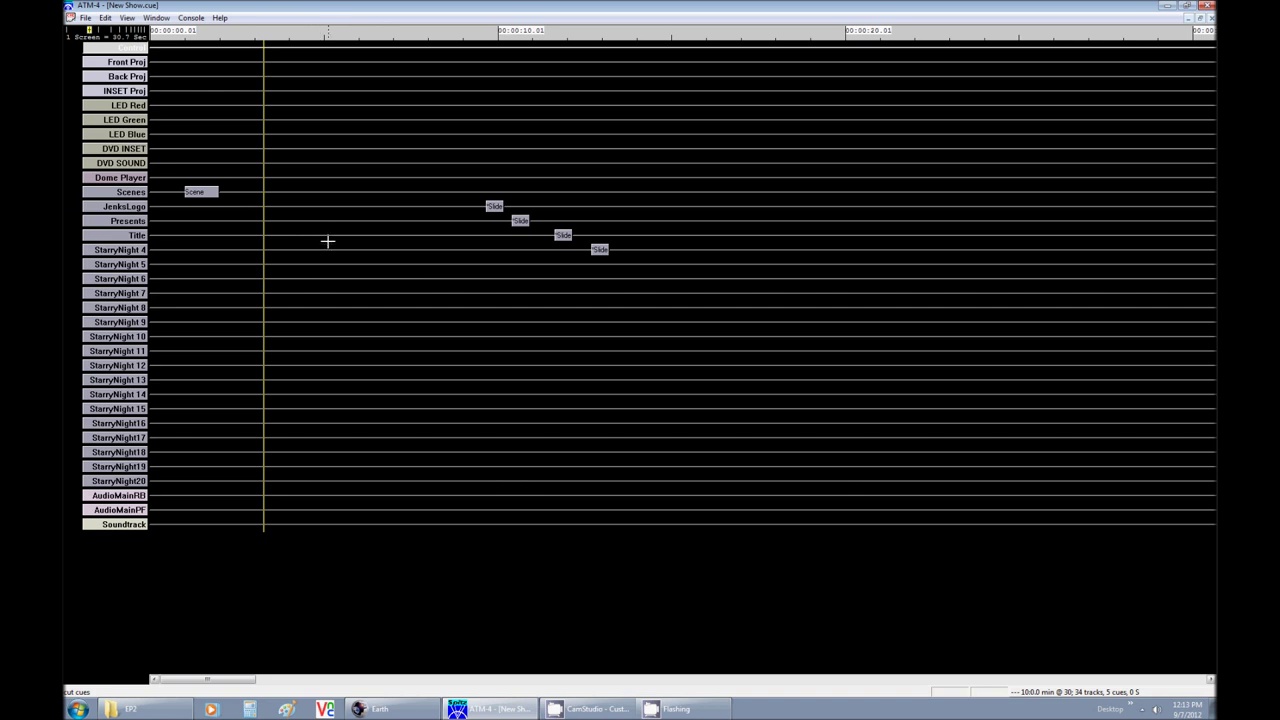
Look over the scene and slide cues and their tracks, from Scenes through JenksLogo, Presents, Title and StarryNight 4
left_click(203, 190)
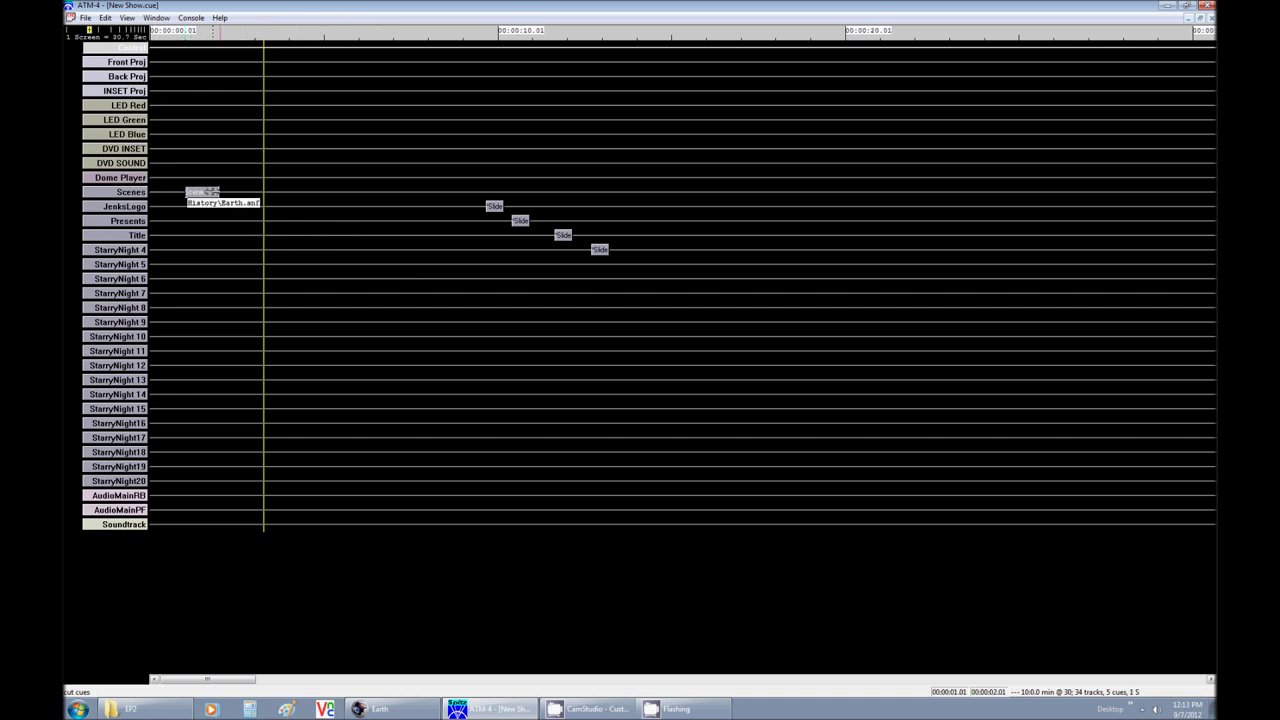
left_click(477, 206)
left_click(492, 206)
left_click(520, 220)
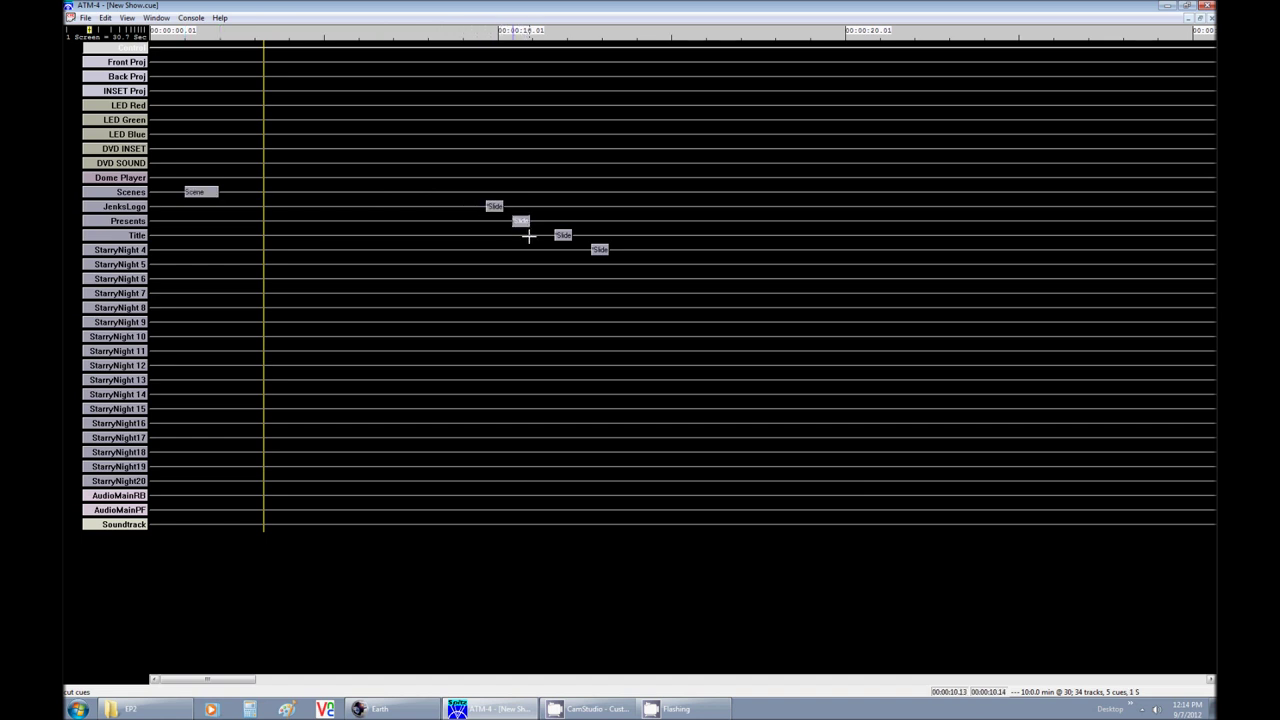
left_click(563, 235)
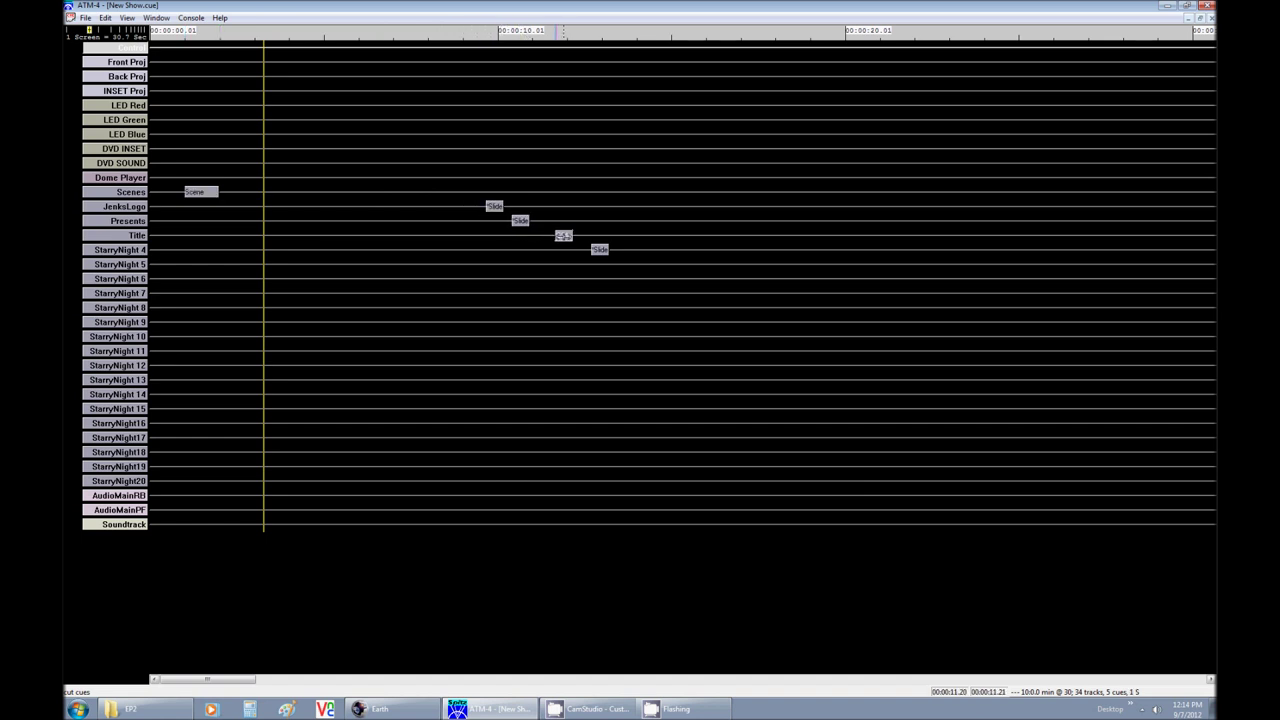
left_click(594, 250)
left_click(78, 191)
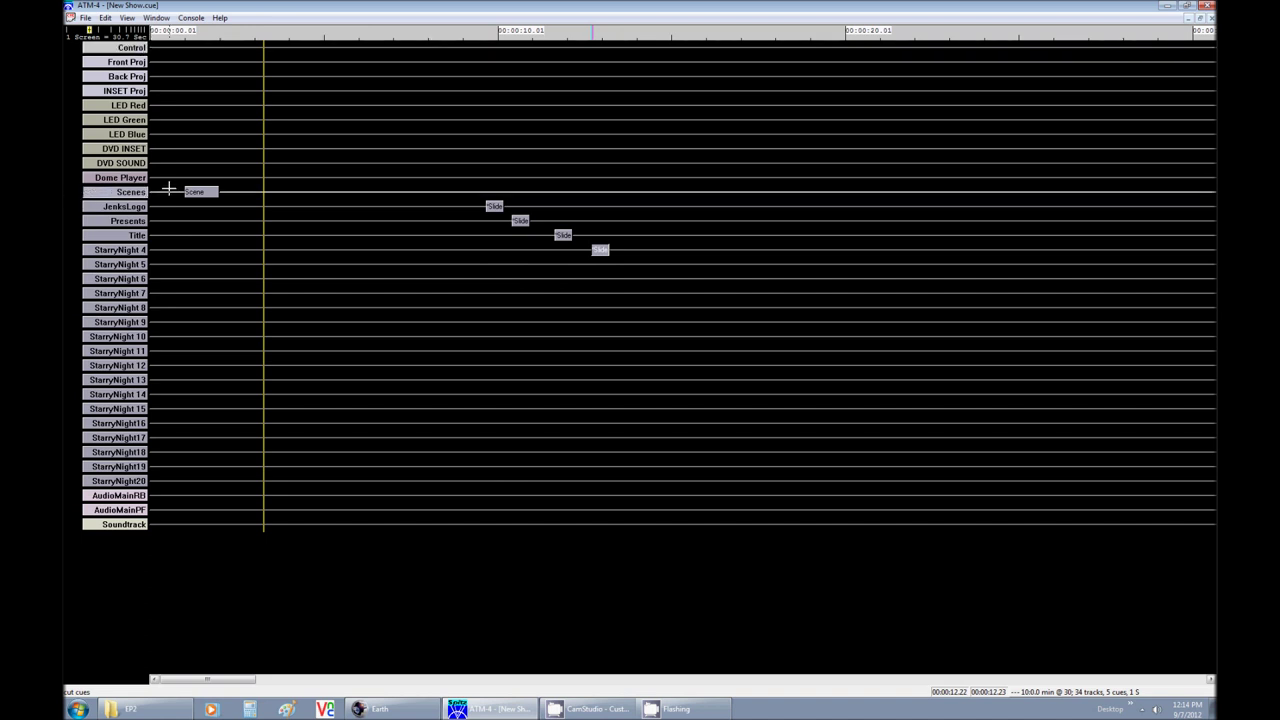
left_click(92, 206)
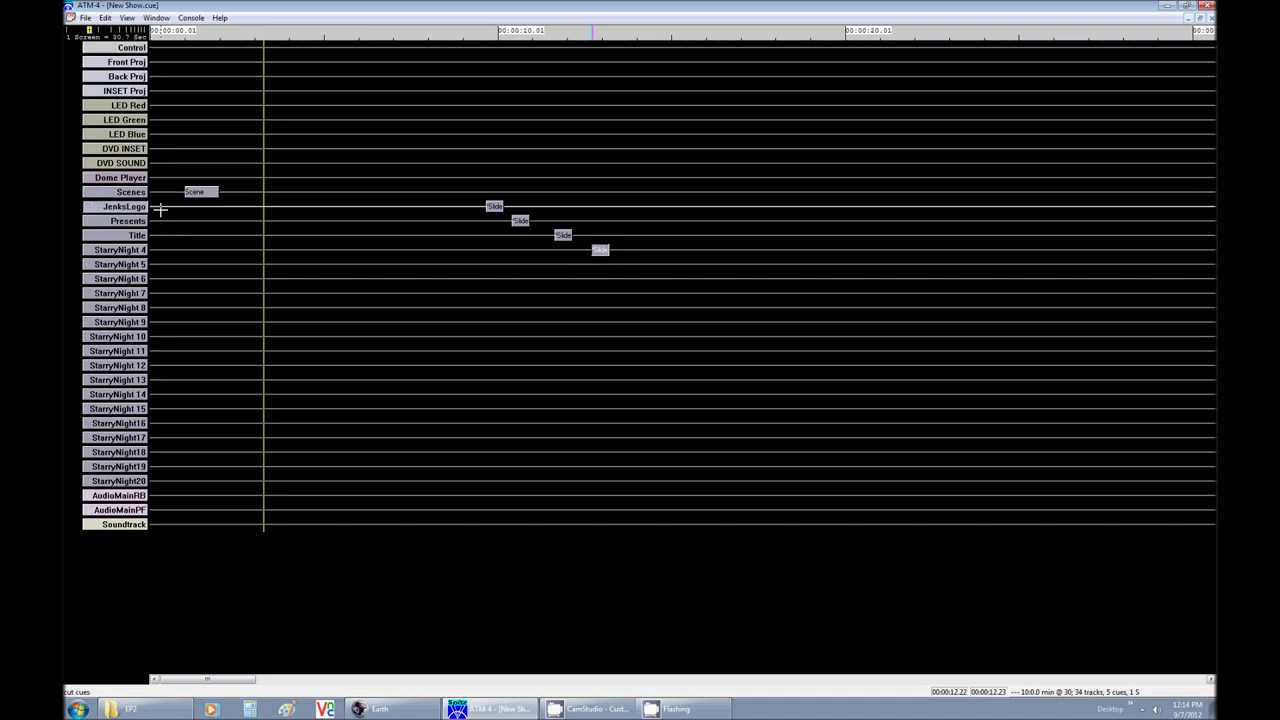
left_click(88, 221)
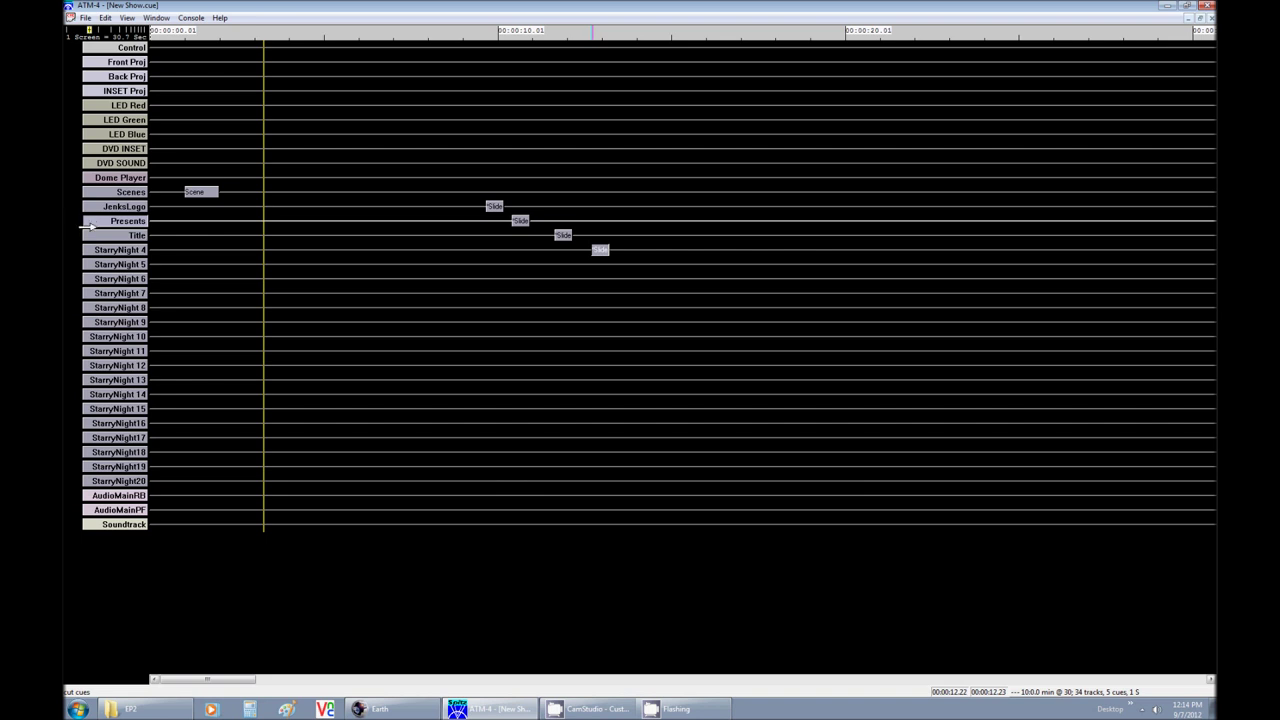
left_click(88, 235)
Rename the StarryNight 4 track as "Hosted By"
left_click(88, 250)
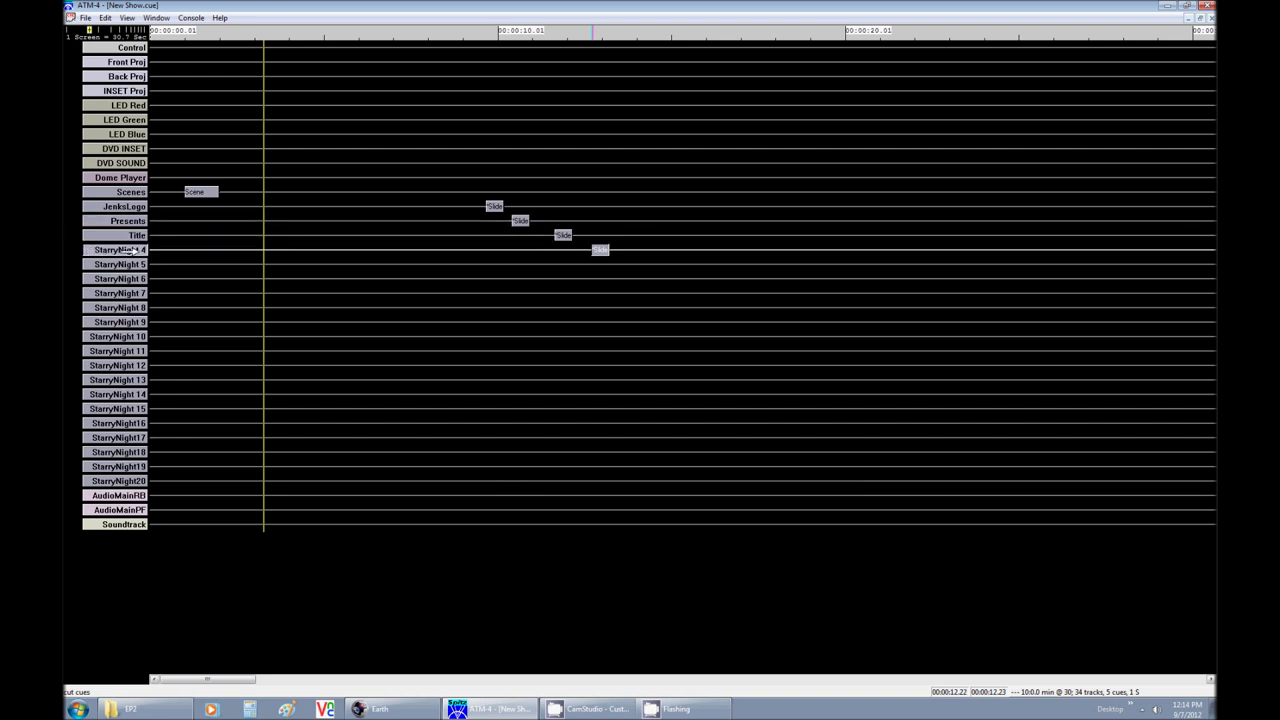
double_click(88, 250)
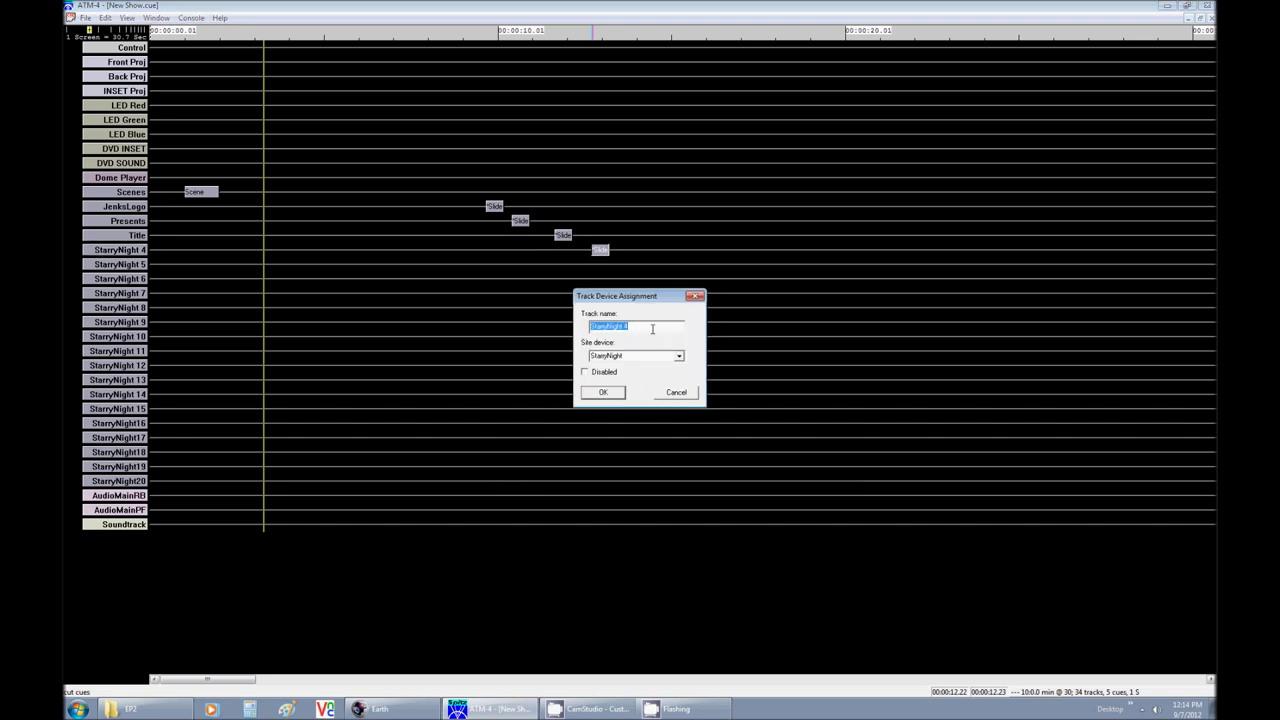
type("Hosted By")
key("Return")
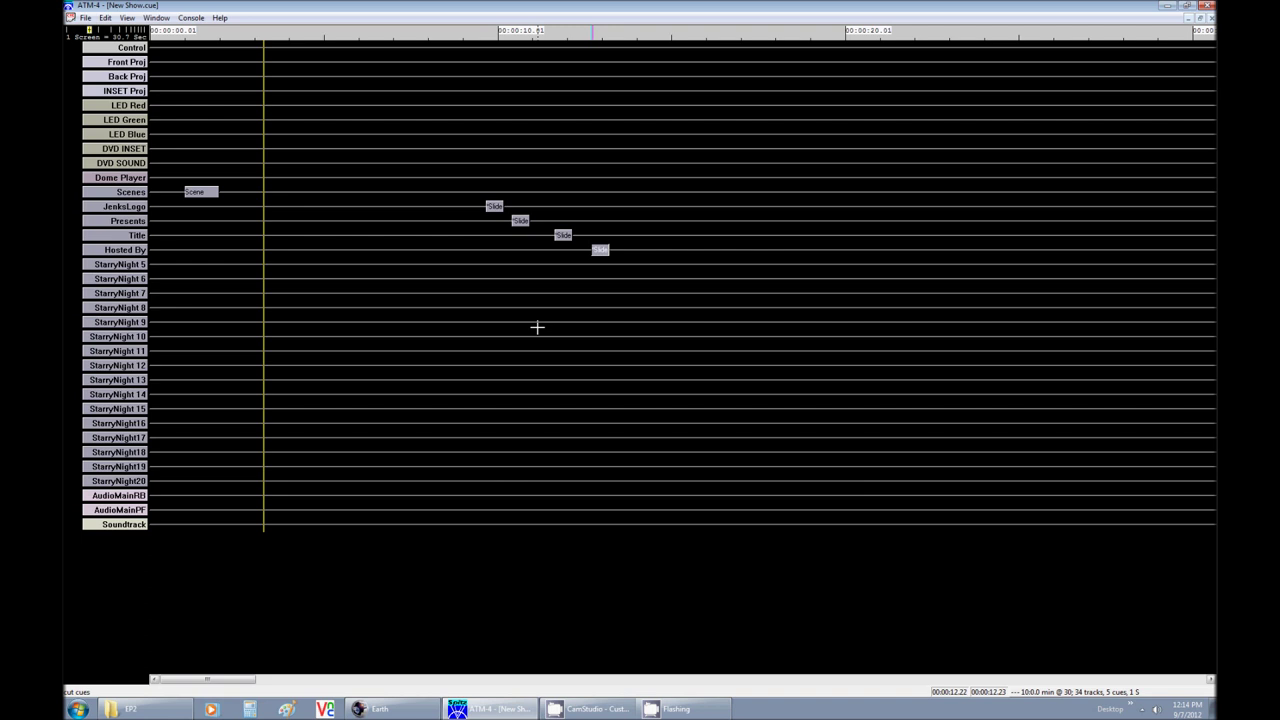
left_click(88, 250)
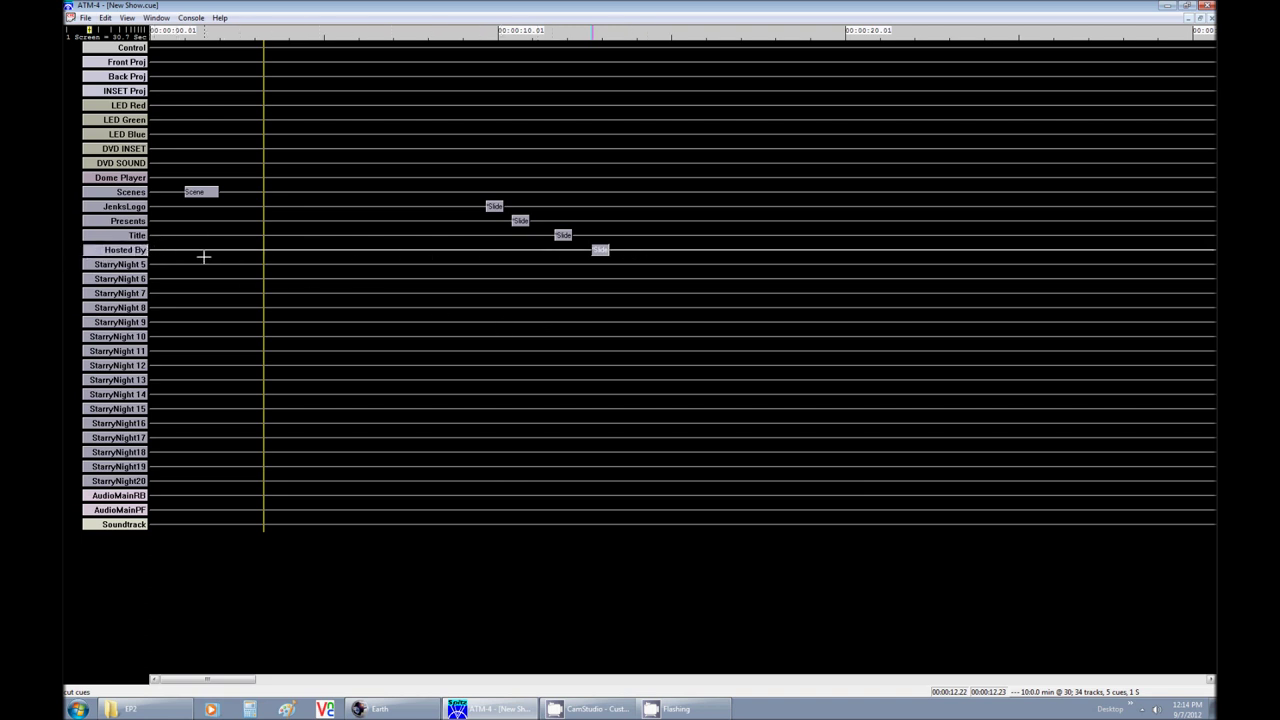
left_click(271, 250)
Review the JenksLogo slide cue's settings and paste a copy of the cue on the same track at 00:00:03.09
double_click(493, 206)
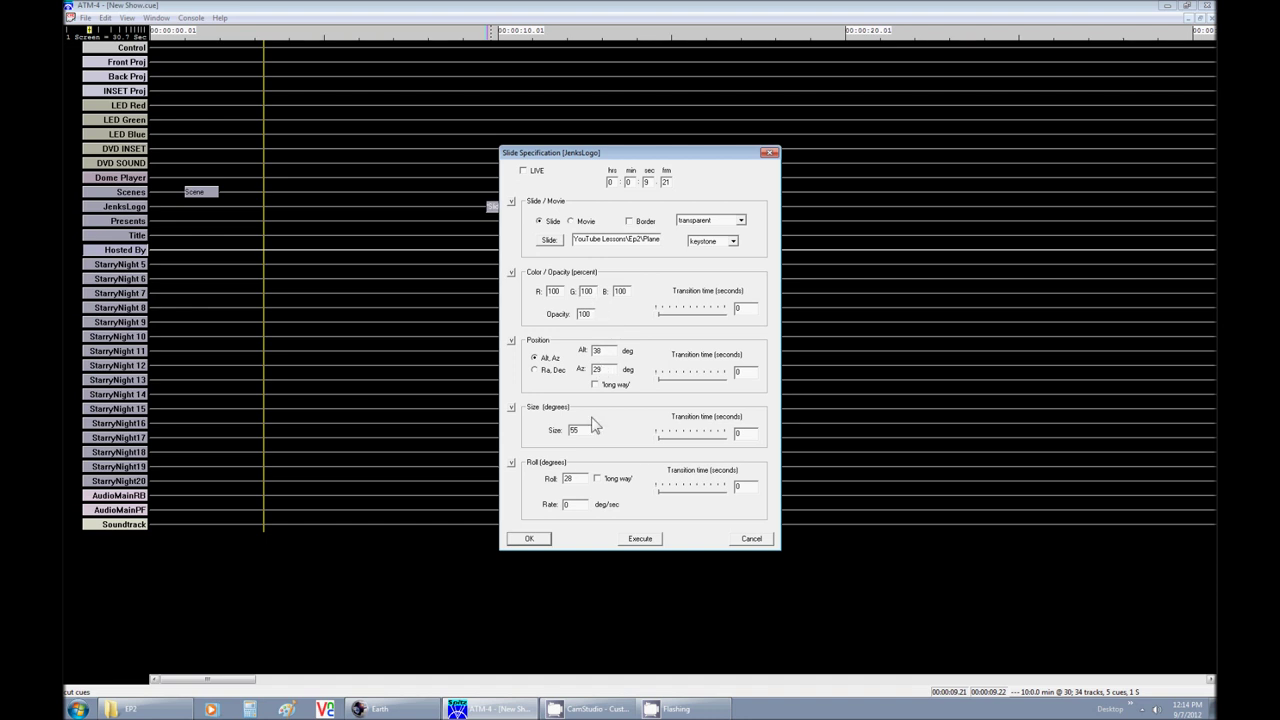
left_click(530, 538)
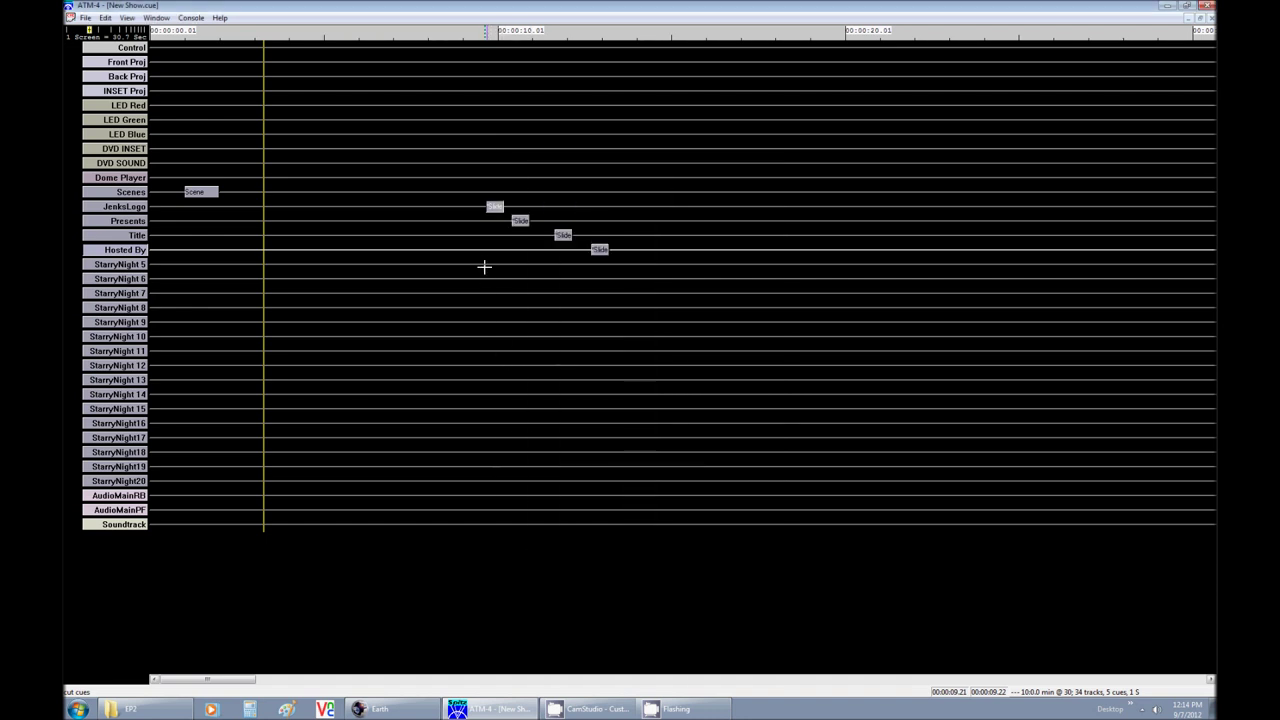
left_click(400, 207)
key("ctrl+v")
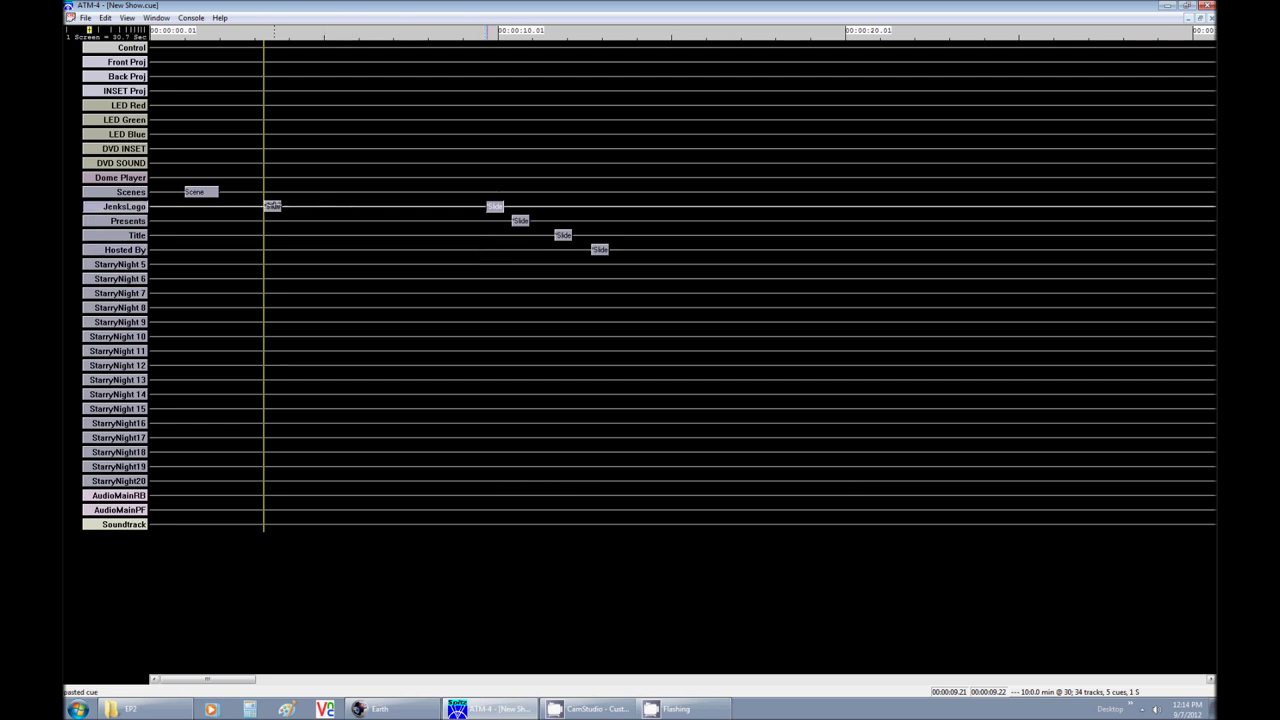
Adjust the copied JenksLogo slide's position in live mode and move that cue to 00:00:02.01
double_click(272, 206)
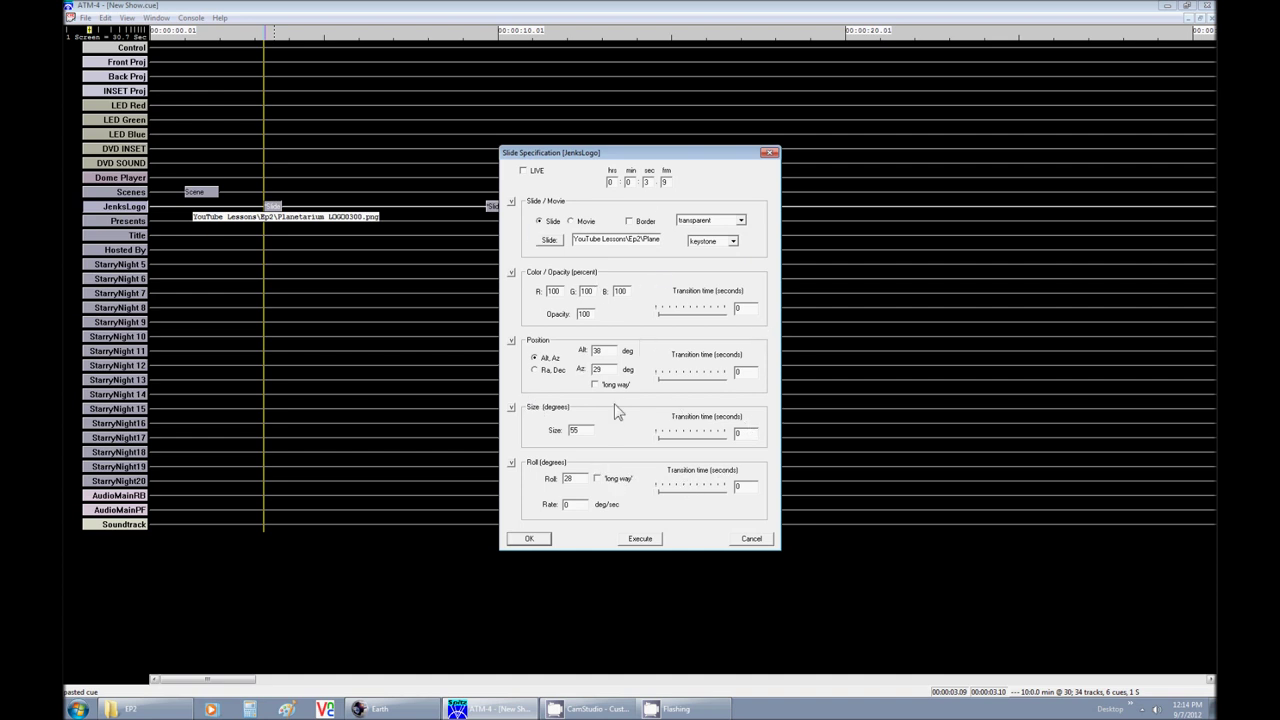
left_click(538, 172)
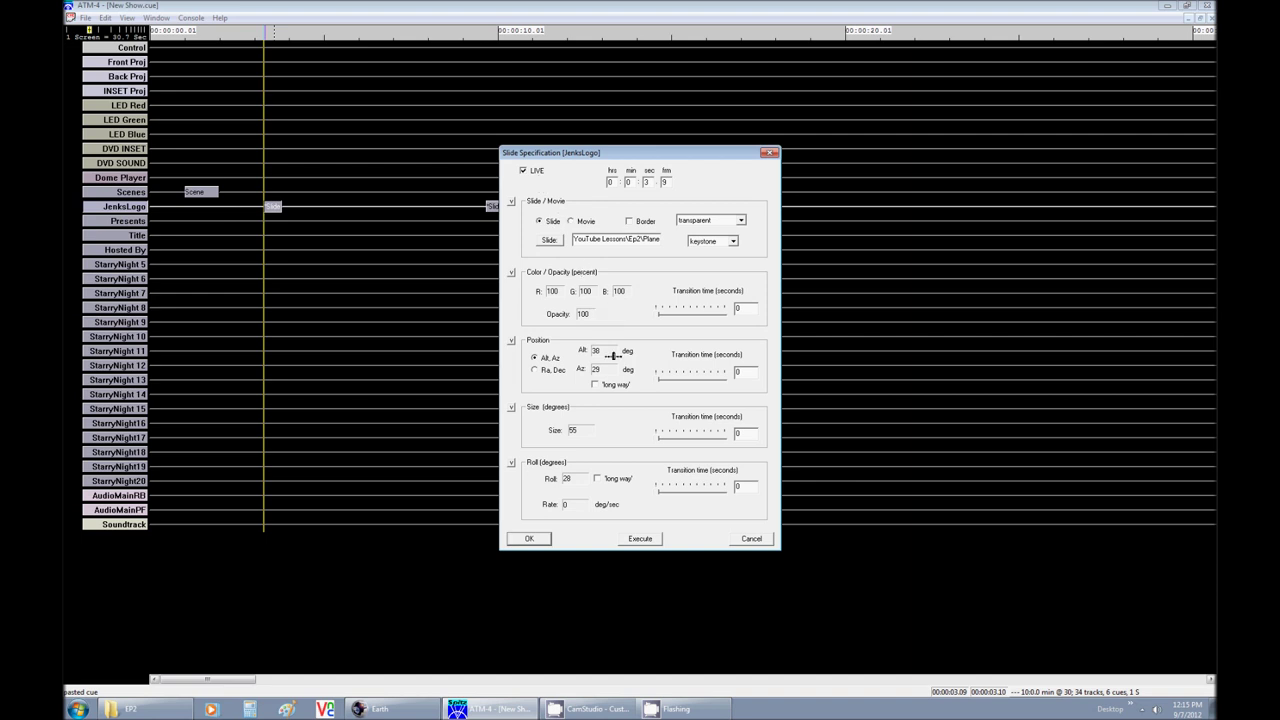
mouse_move(602, 355)
left_mouse_down()
mouse_move(585, 357)
mouse_move(597, 369)
mouse_move(586, 372)
left_mouse_up()
left_click(530, 539)
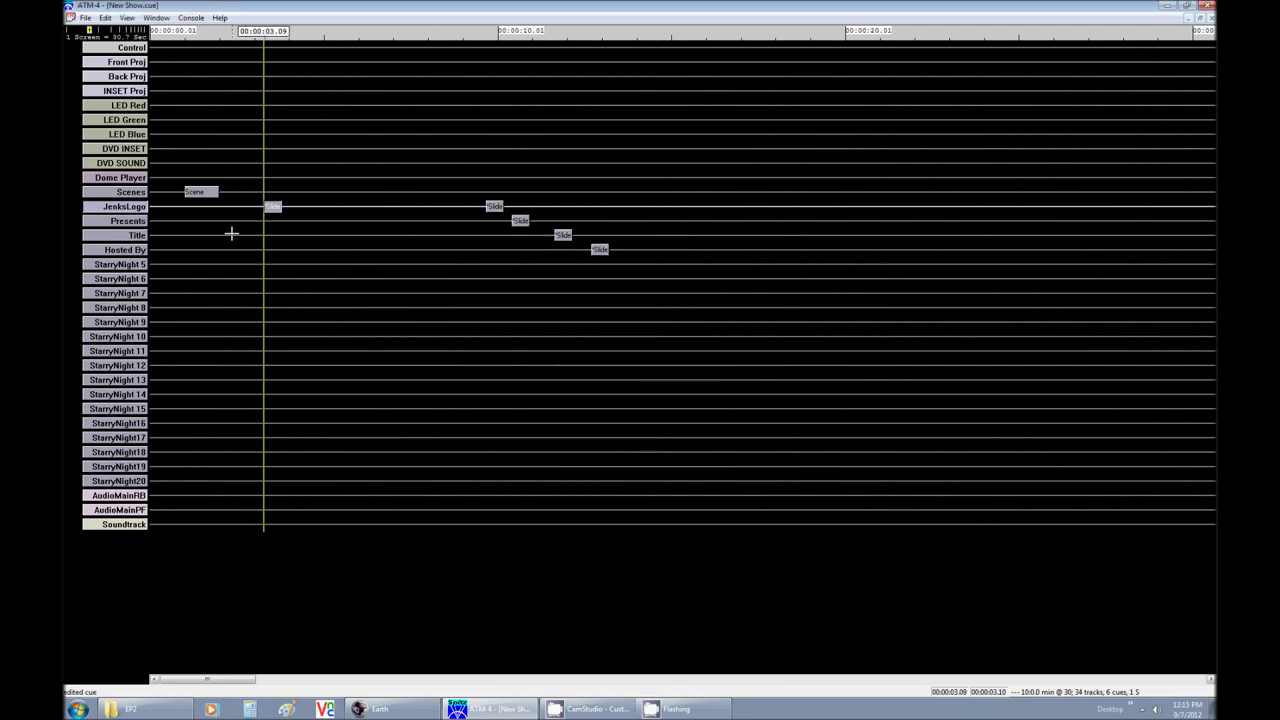
left_click_drag(272, 207, 229, 206)
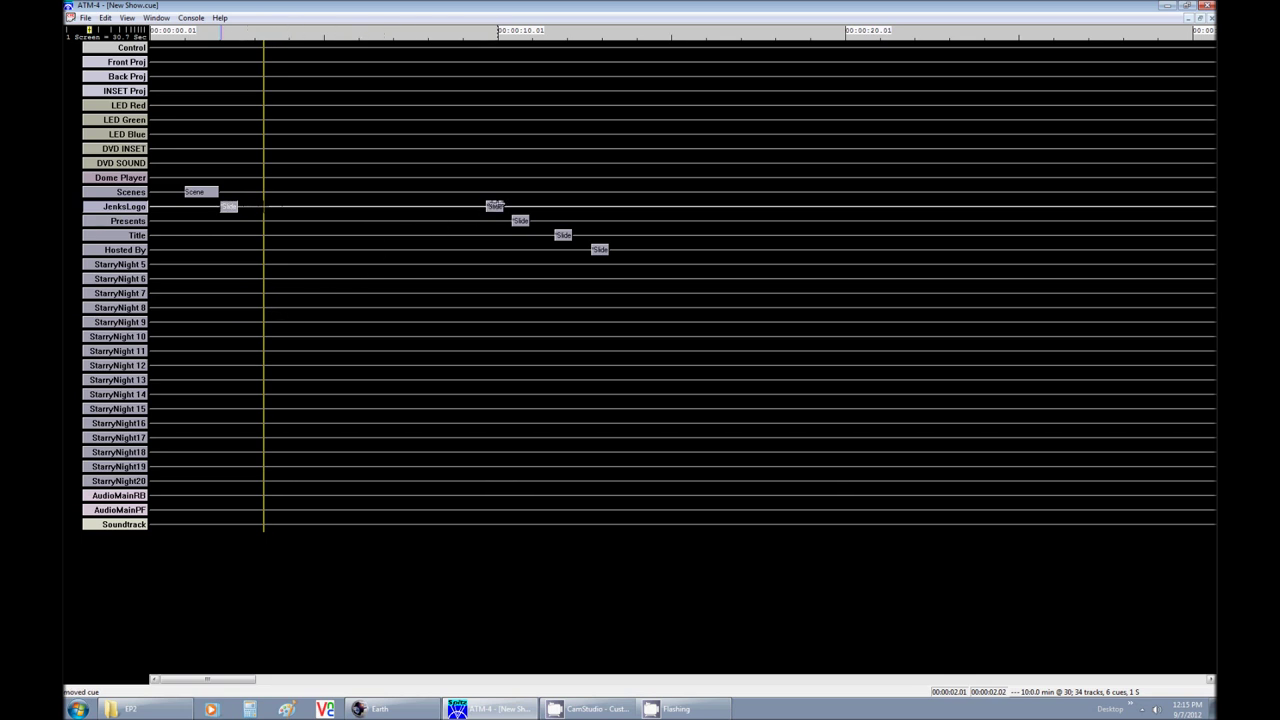
Give the original JenksLogo slide cue 3-second position, size and roll transitions, with color/opacity set to unchanged
double_click(494, 206)
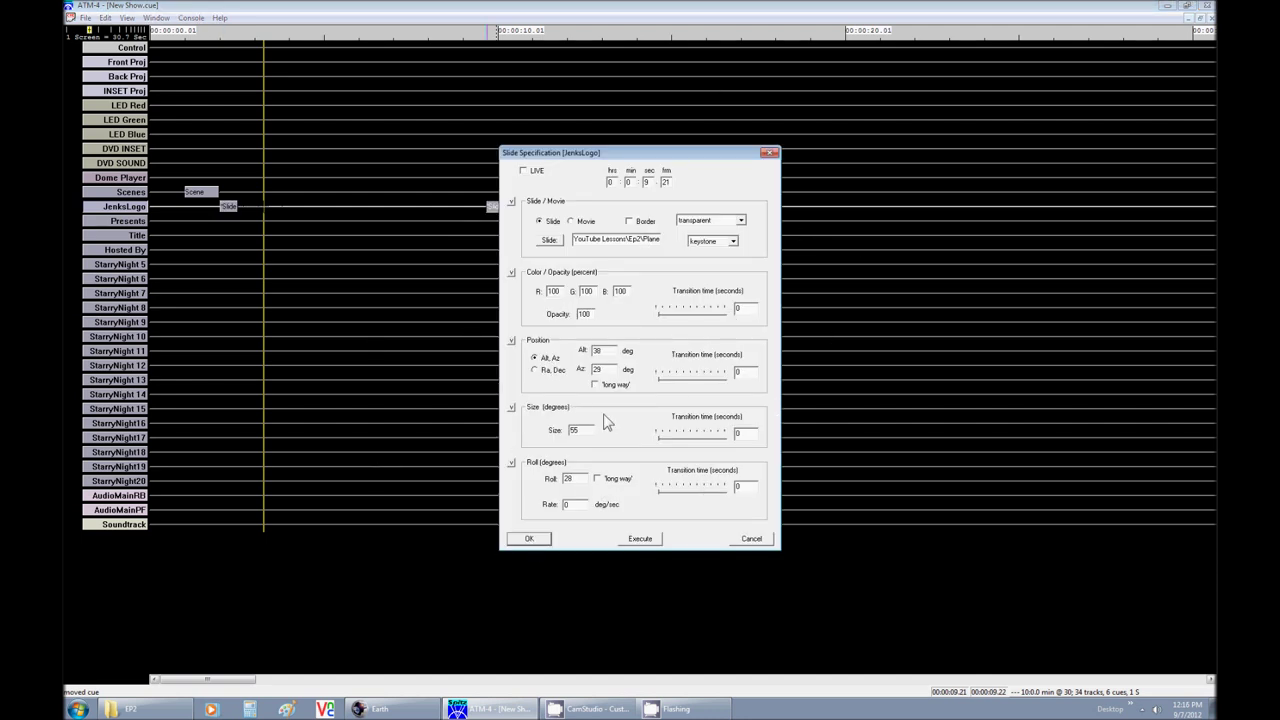
left_click(511, 202)
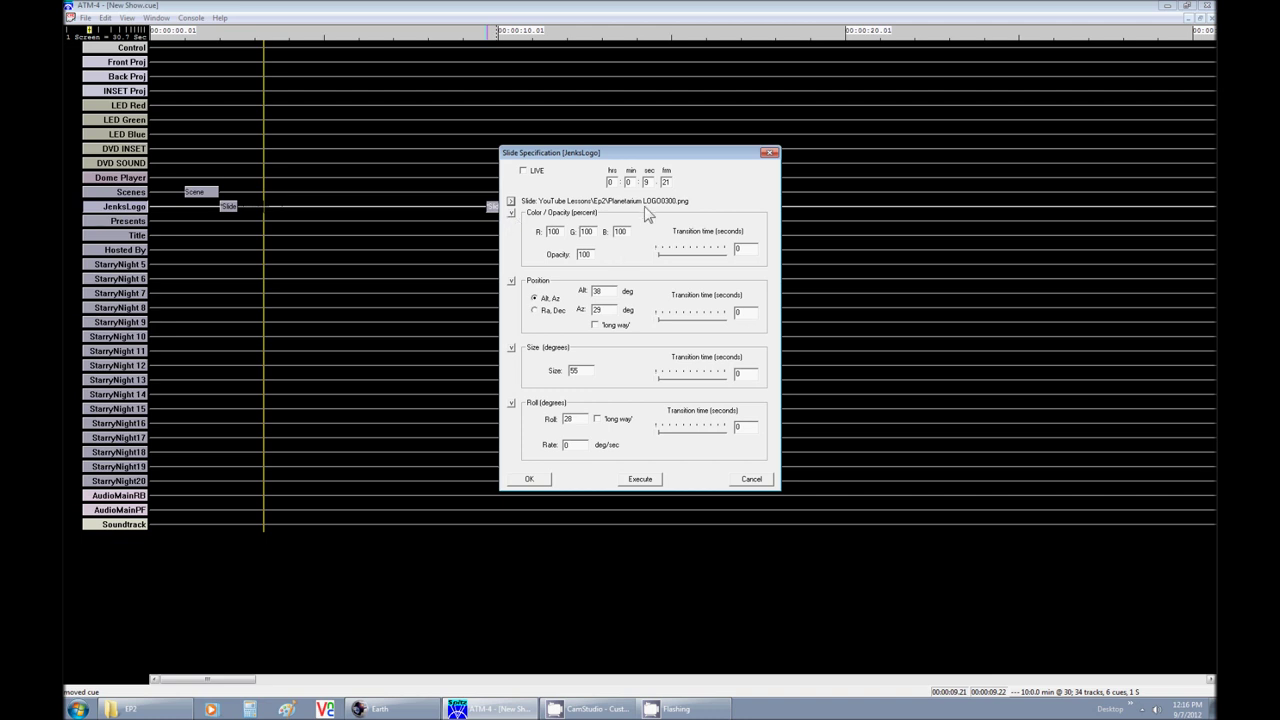
left_click(511, 213)
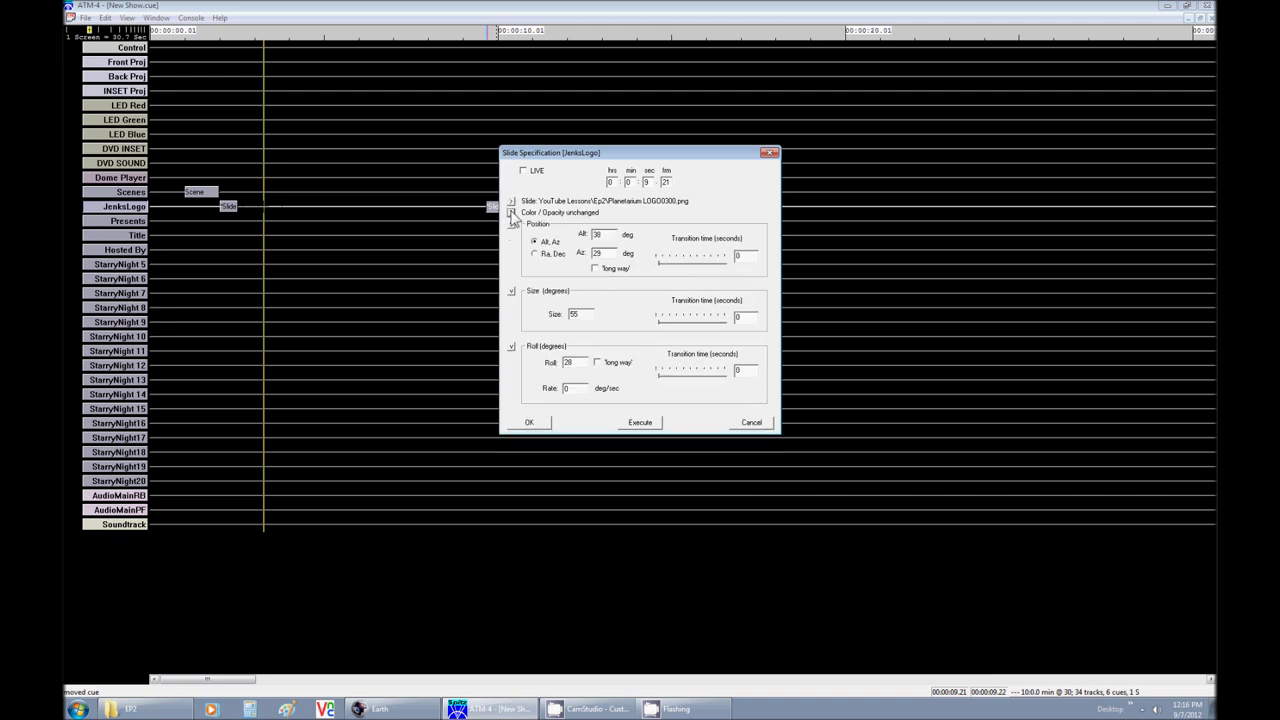
left_click_drag(660, 266, 681, 271)
left_click_drag(657, 325, 665, 325)
left_click_drag(657, 377, 675, 378)
left_click(529, 422)
Move the original JenksLogo slide cue to 00:00:03.01 and review the settings of both cues on that track
left_click_drag(495, 207, 263, 208)
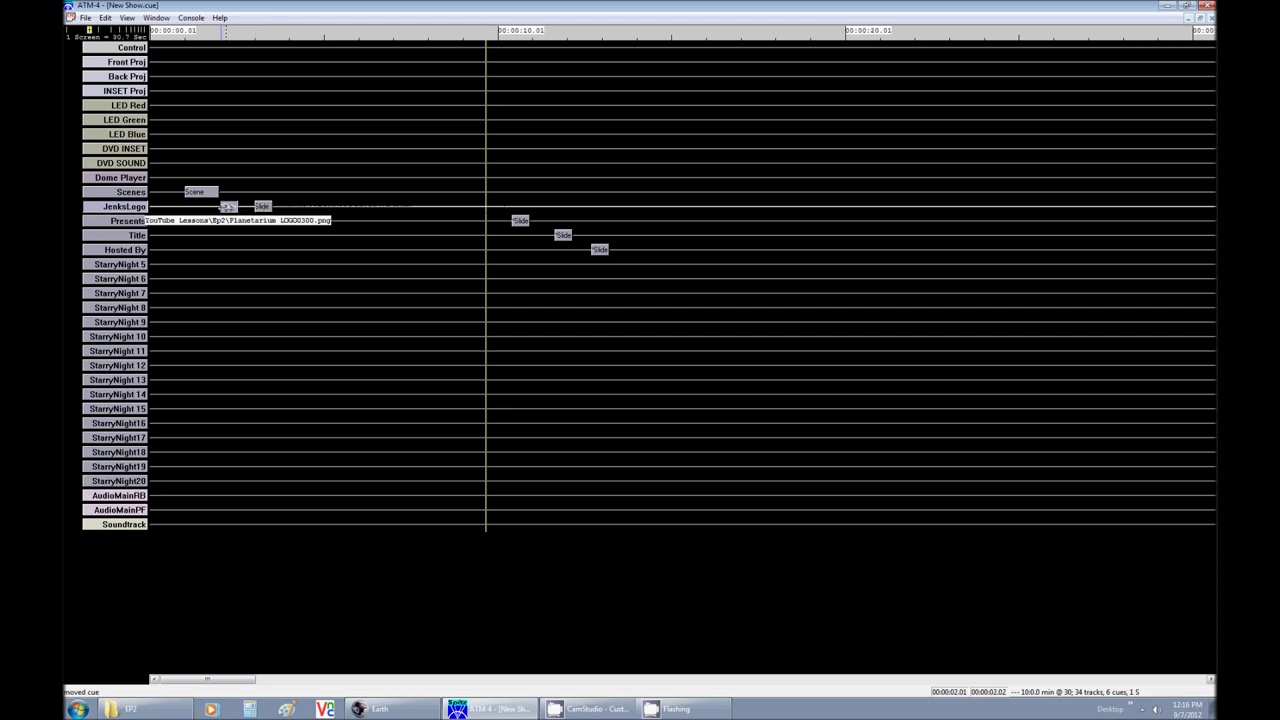
double_click(228, 206)
left_click(750, 539)
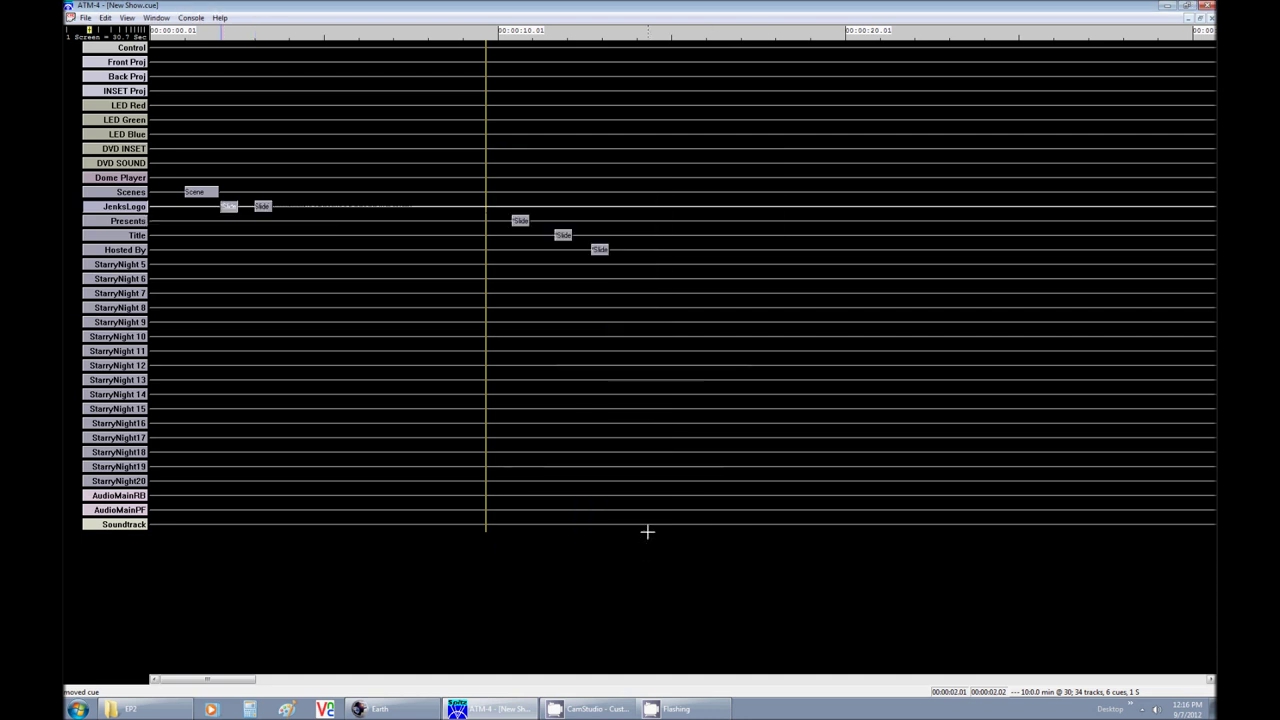
double_click(262, 206)
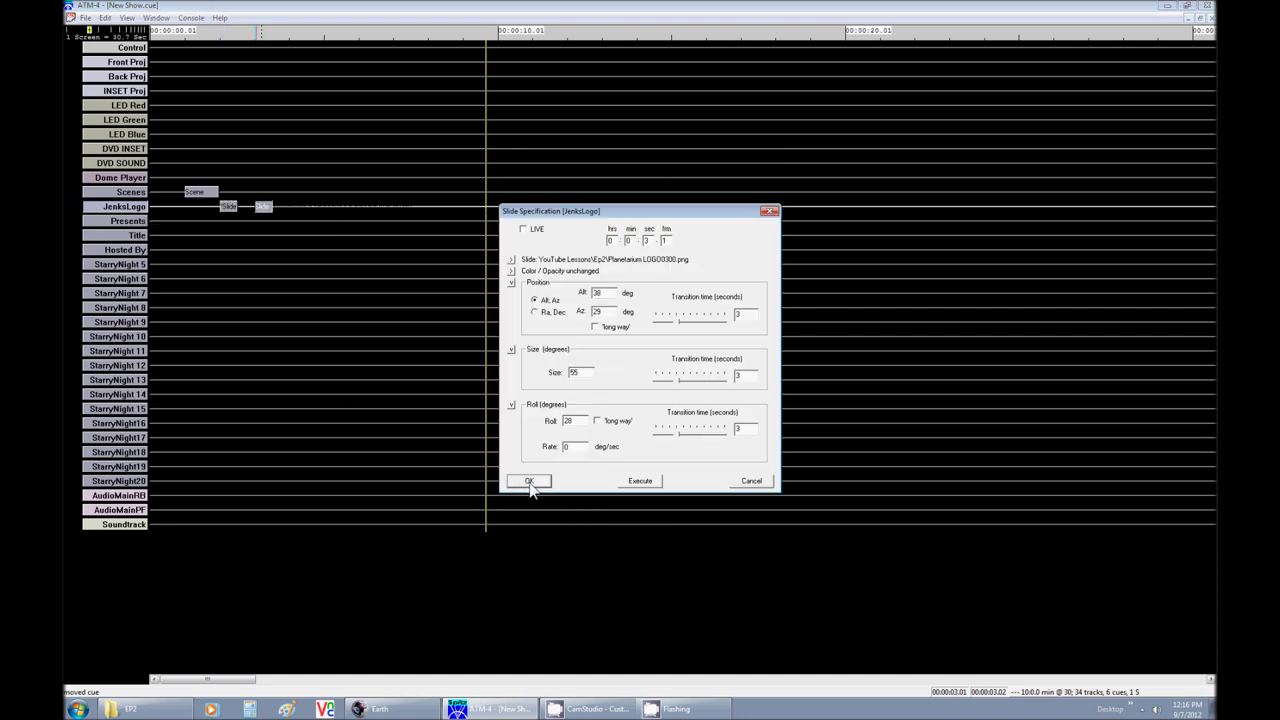
left_click(770, 479)
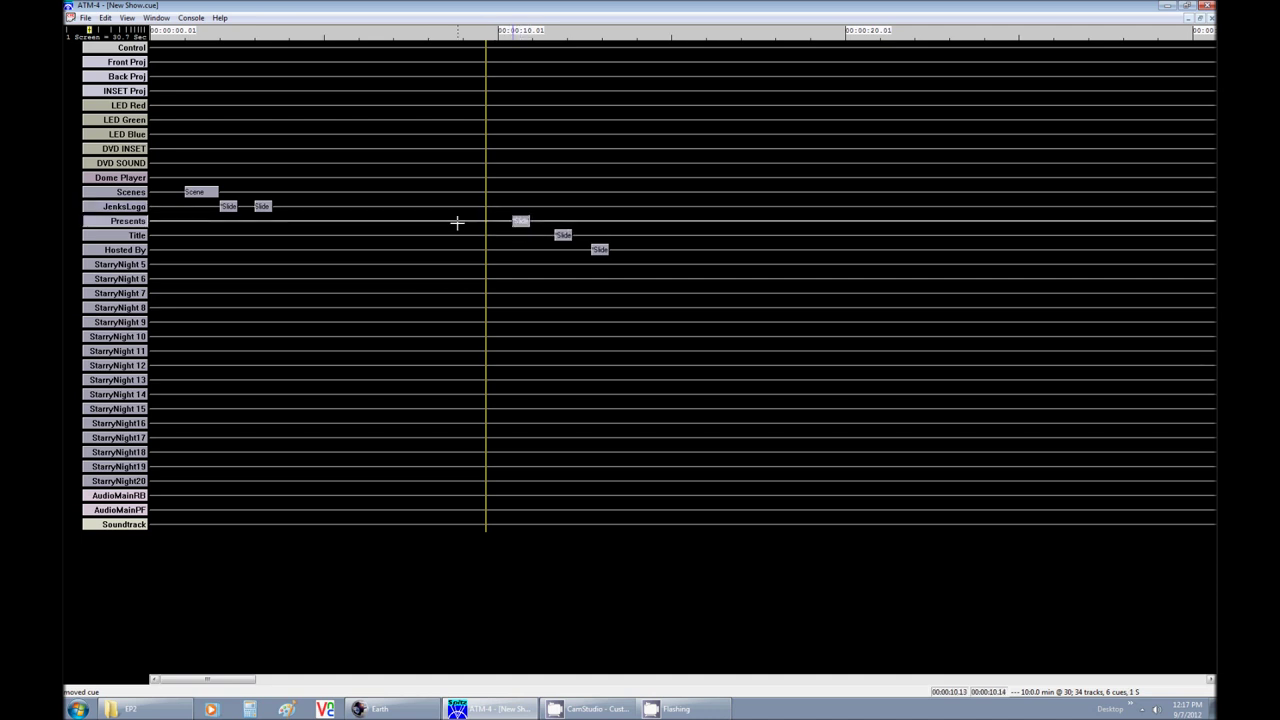
Paste a copy of the Presents slide cue on its own track and place it at 00:00:02.01
left_click(290, 218)
key("ctrl+v")
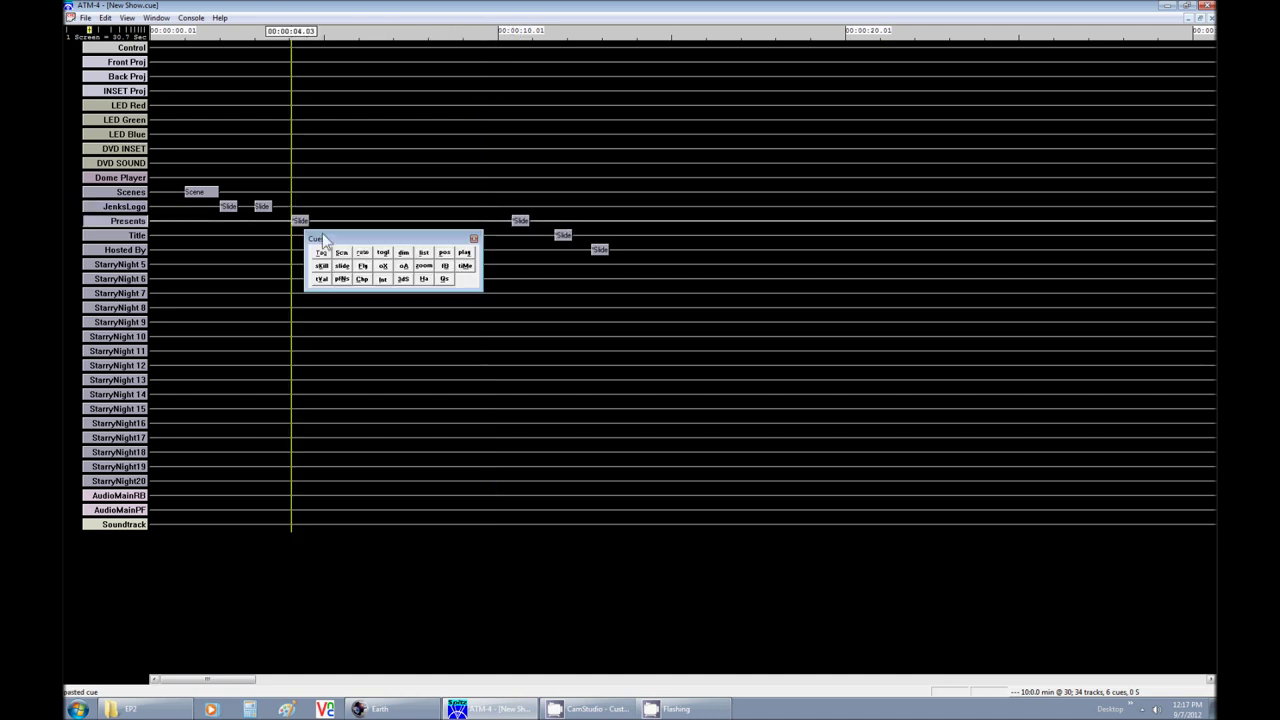
left_click(473, 238)
left_click_drag(302, 220, 228, 221)
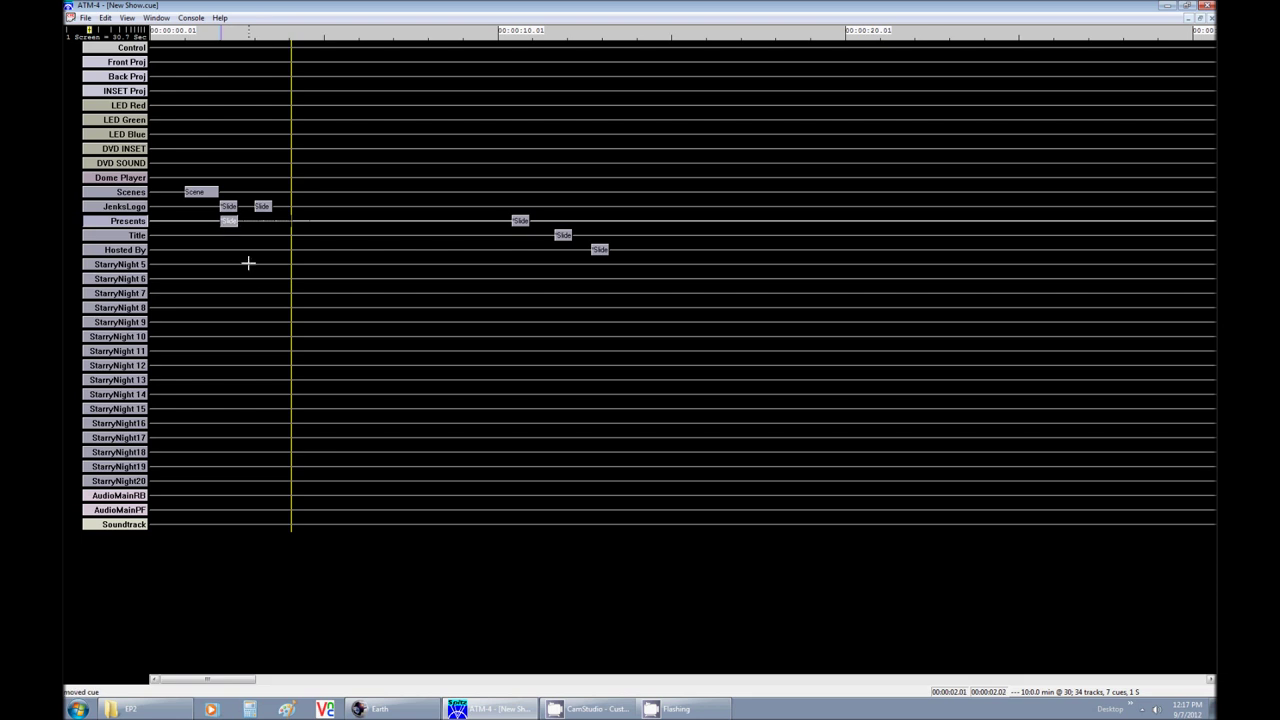
Set the copied Presents slide's opacity to 0 in live mode
double_click(229, 220)
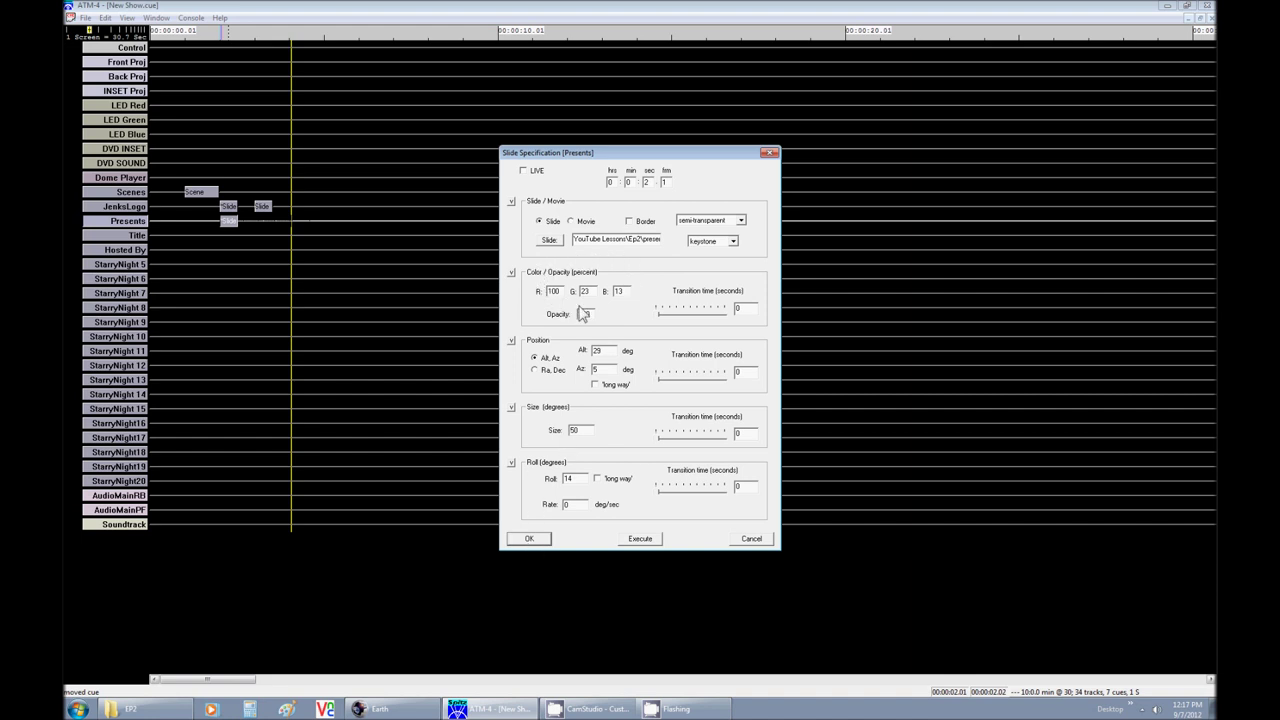
left_click(522, 172)
left_click_drag(584, 318, 440, 320)
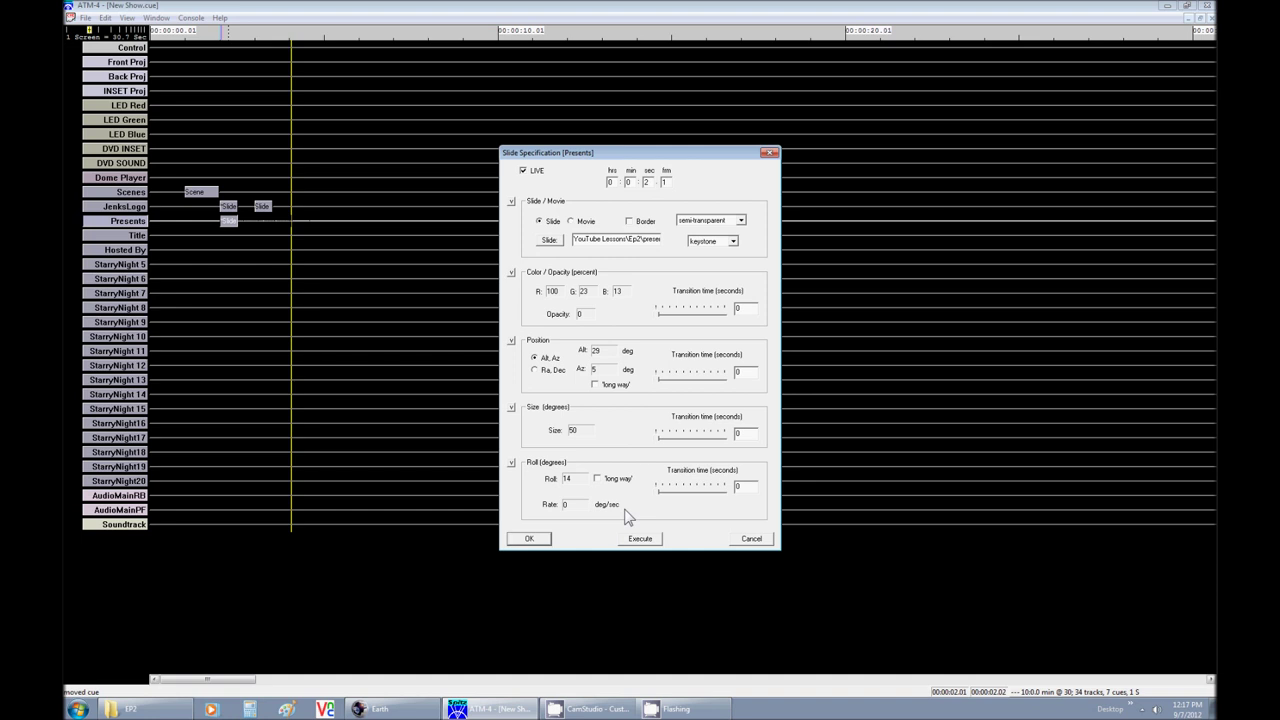
left_click(529, 538)
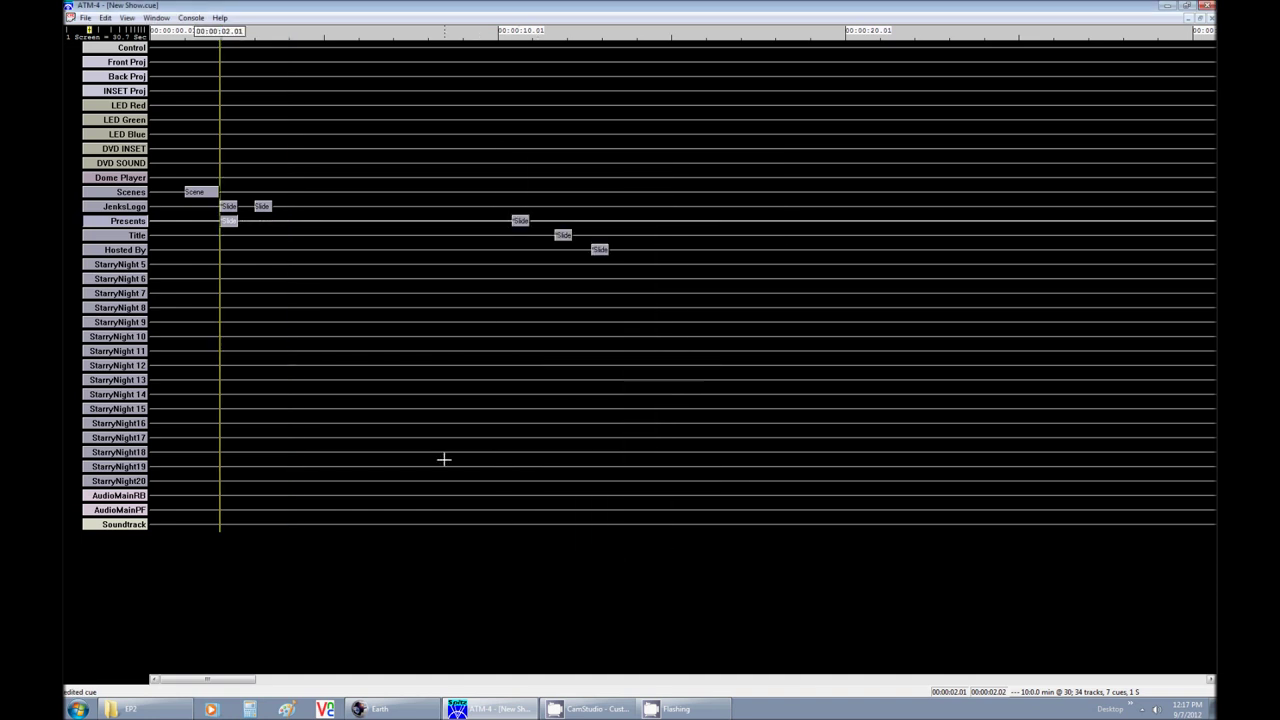
Give the original Presents slide cue a 1-second color/opacity transition, with position, size and roll set to unchanged
double_click(519, 220)
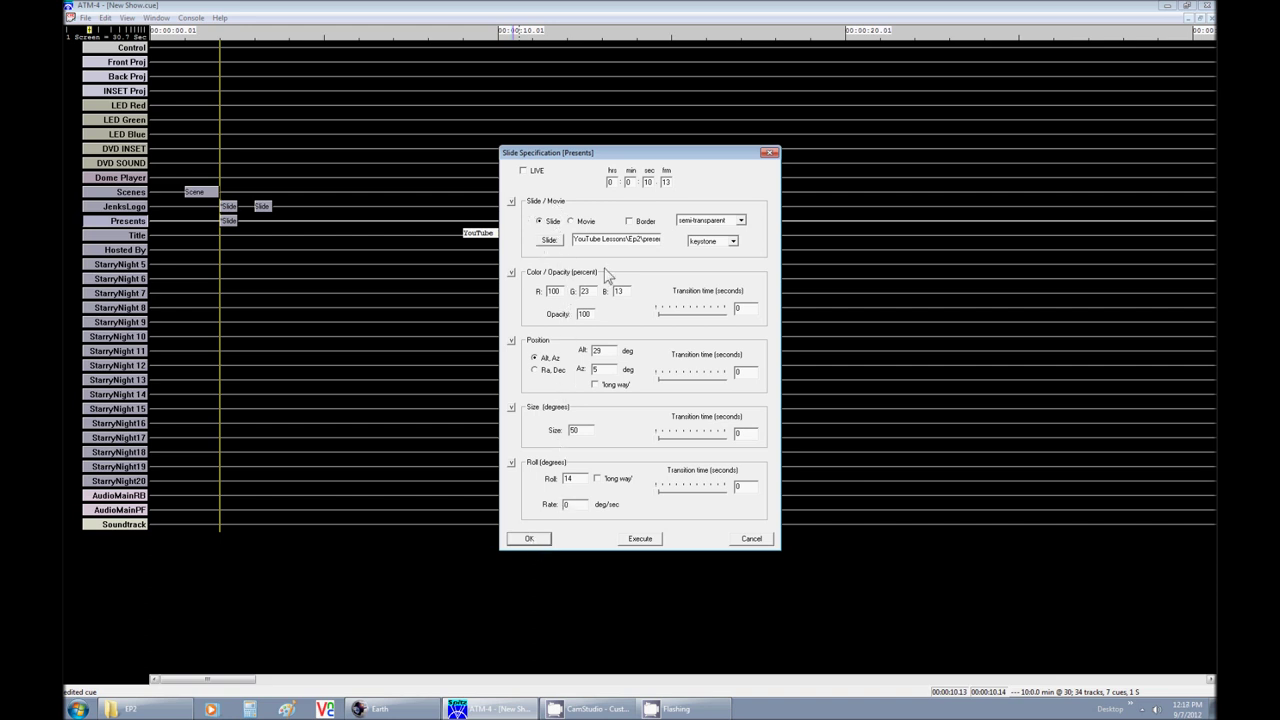
left_click(510, 200)
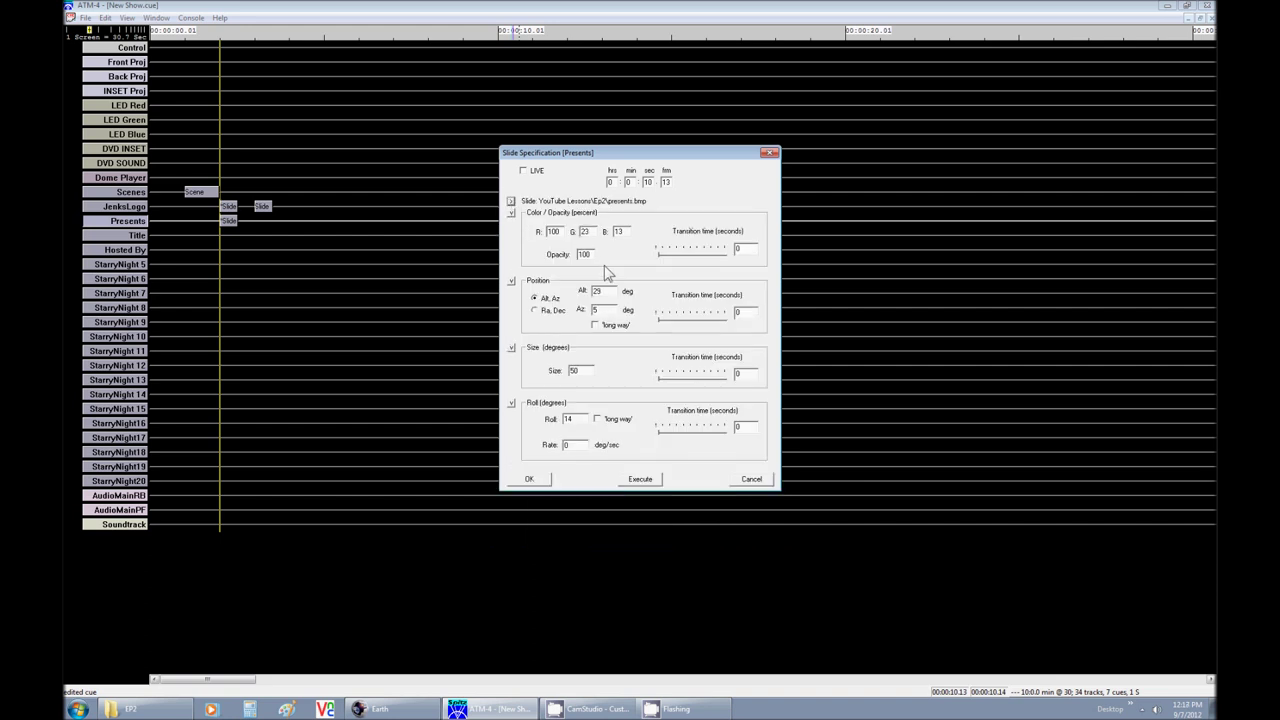
left_click(664, 255)
left_click(511, 281)
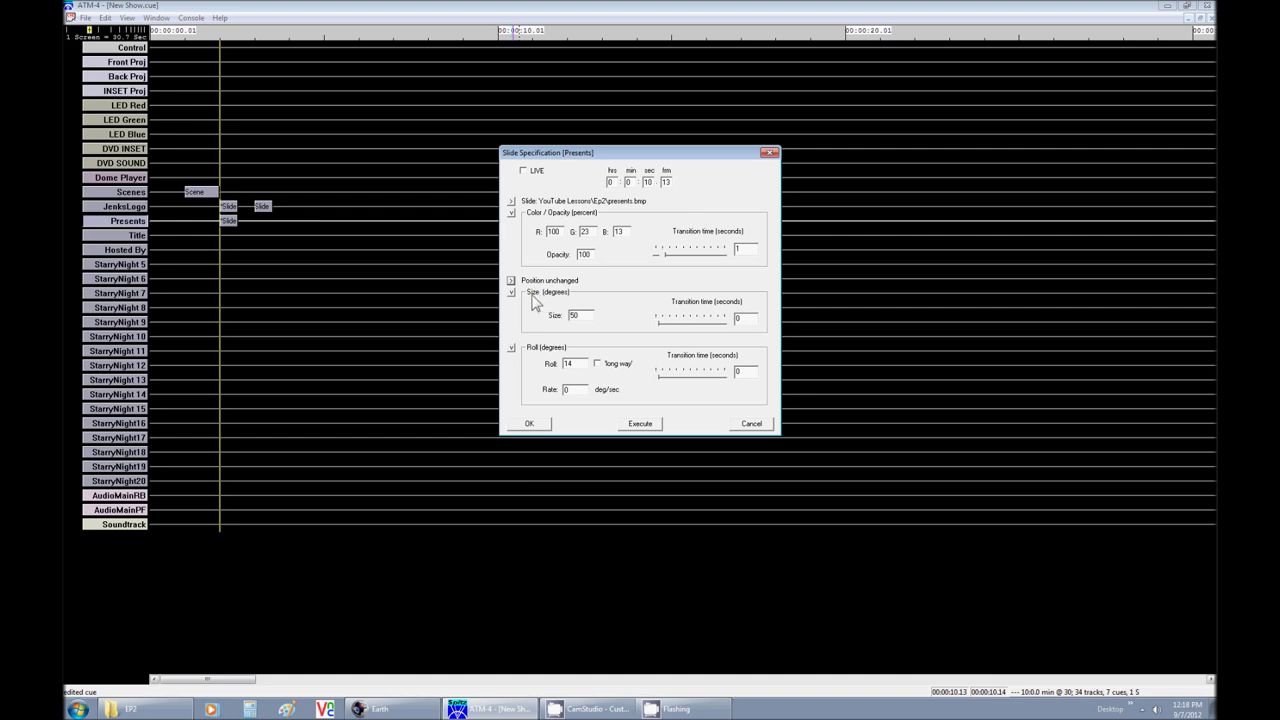
left_click(511, 292)
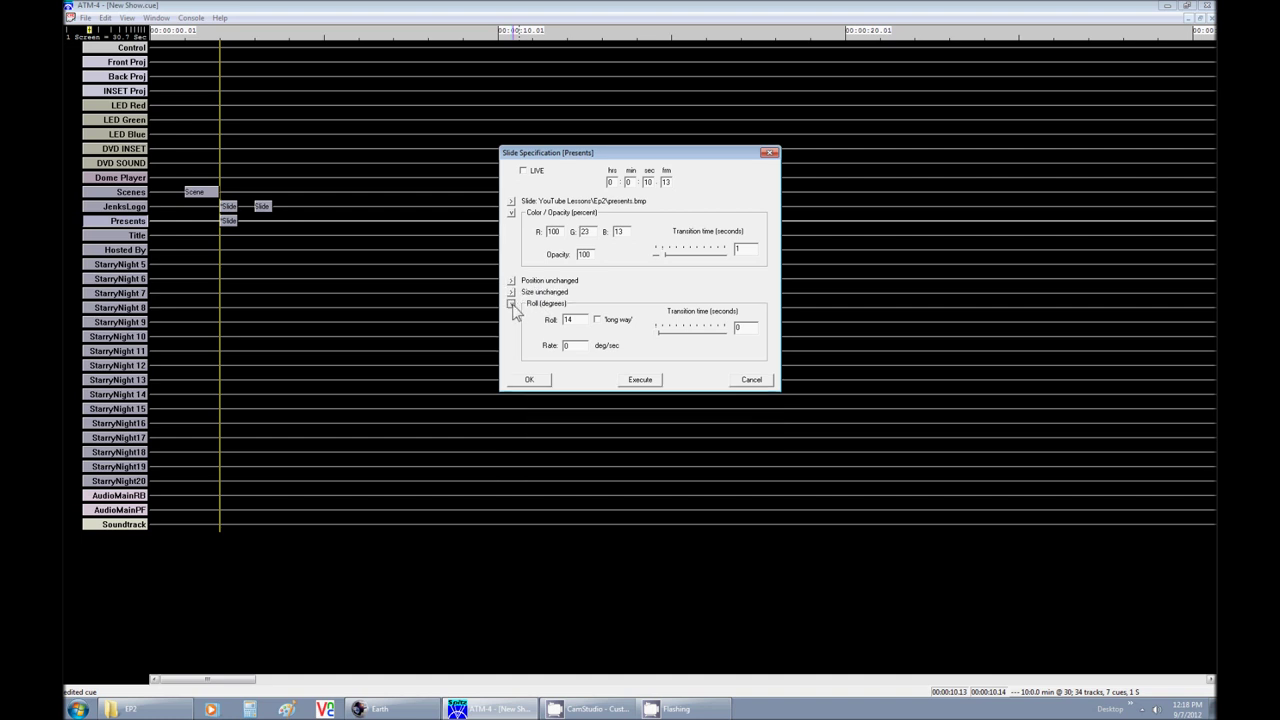
left_click(511, 303)
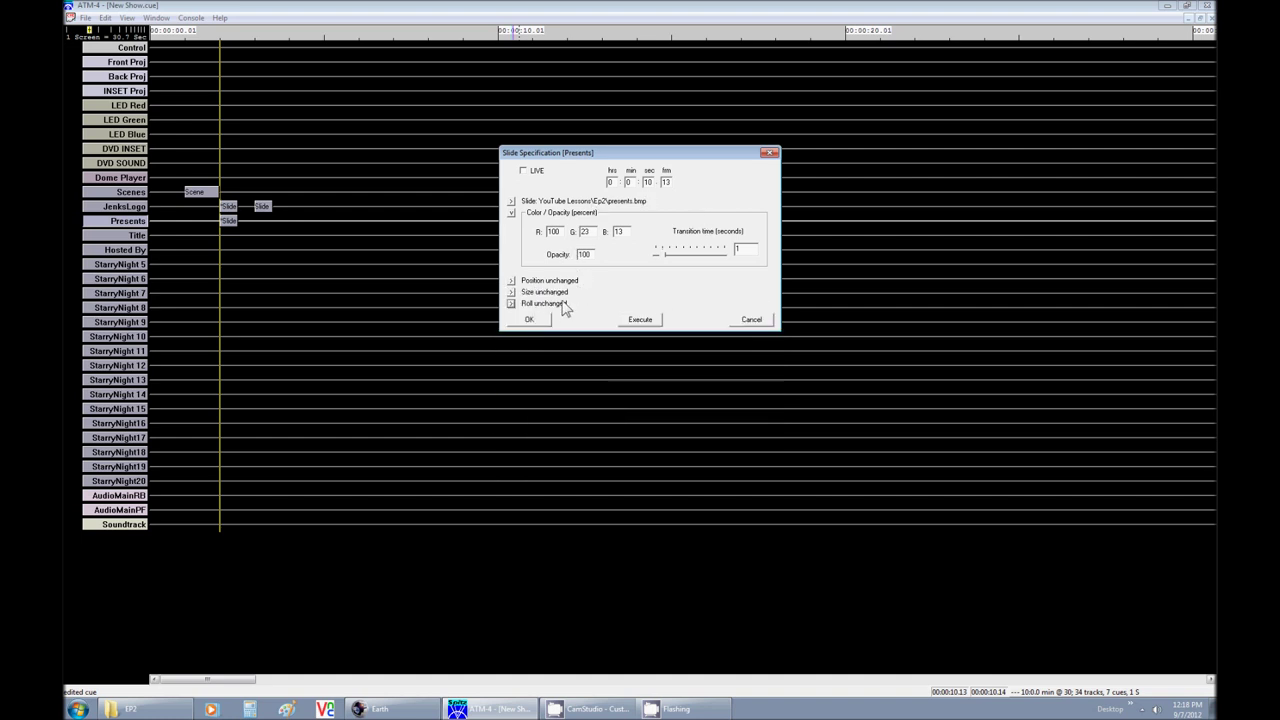
left_click(530, 319)
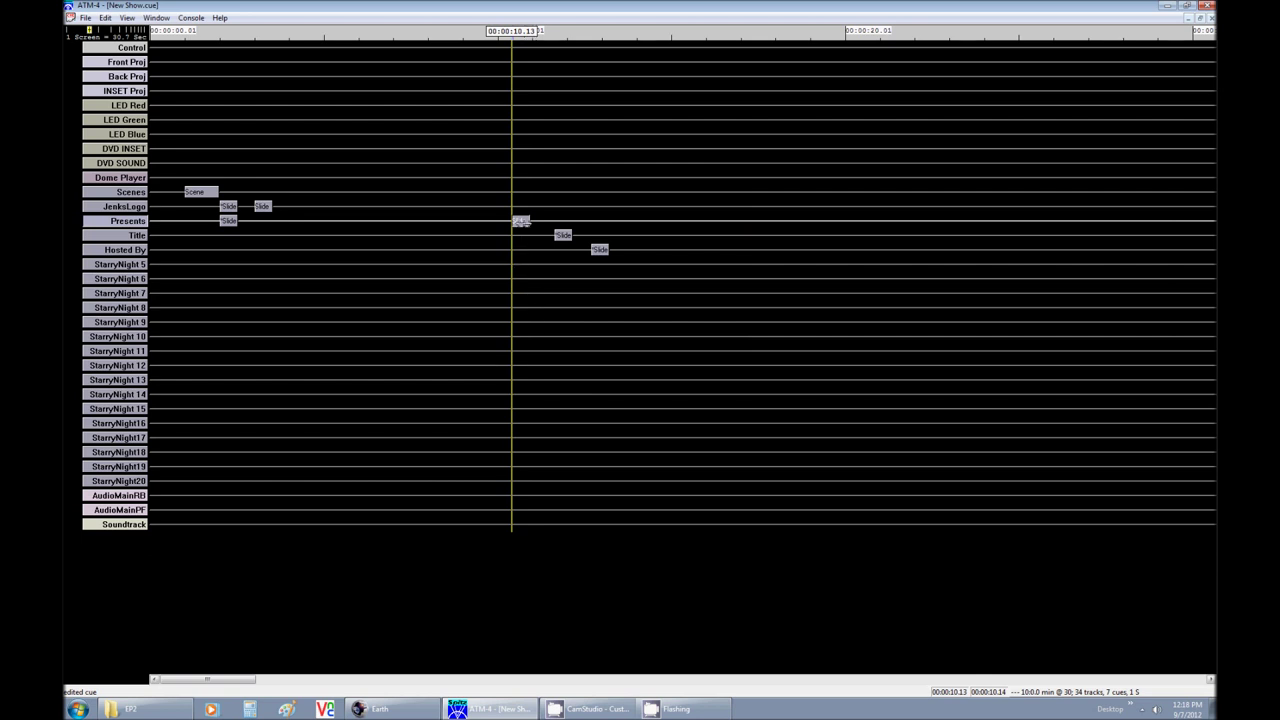
Move the original Presents slide cue to 00:00:06.01 on its track
left_click_drag(521, 221, 368, 224)
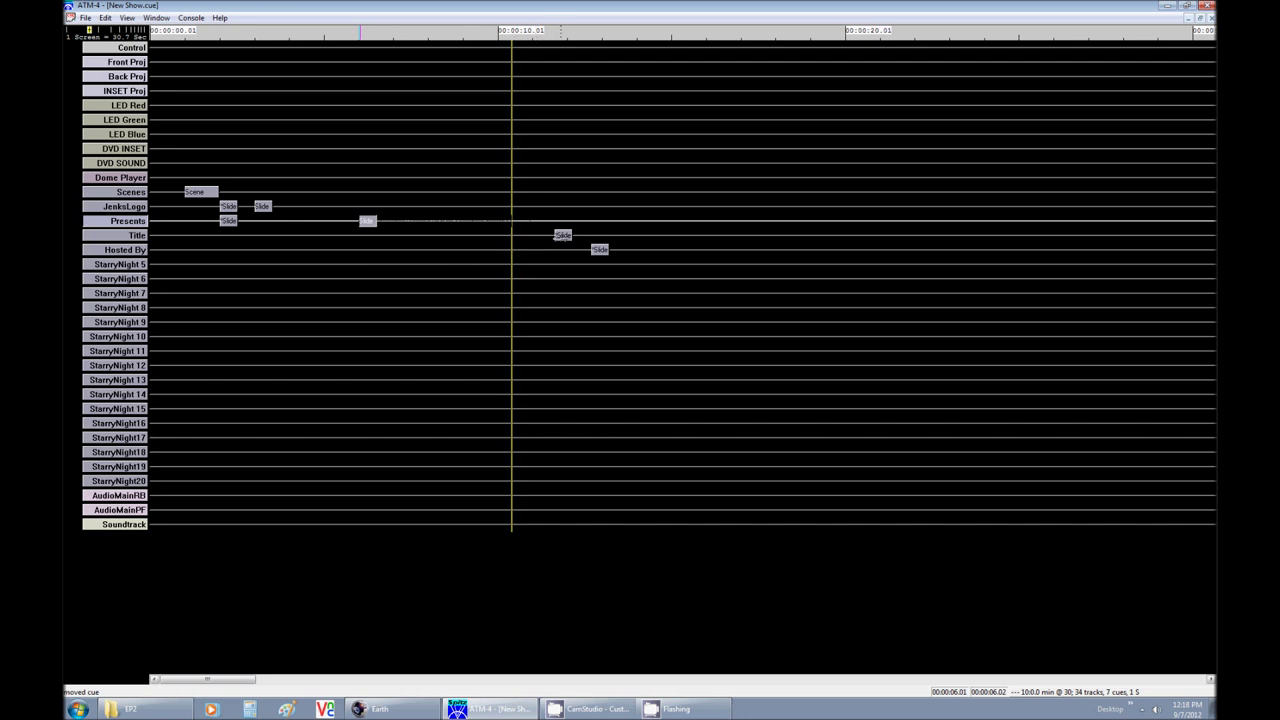
Paste a copy of the Title slide cue on its own track and place it at 00:00:02.01
double_click(566, 234)
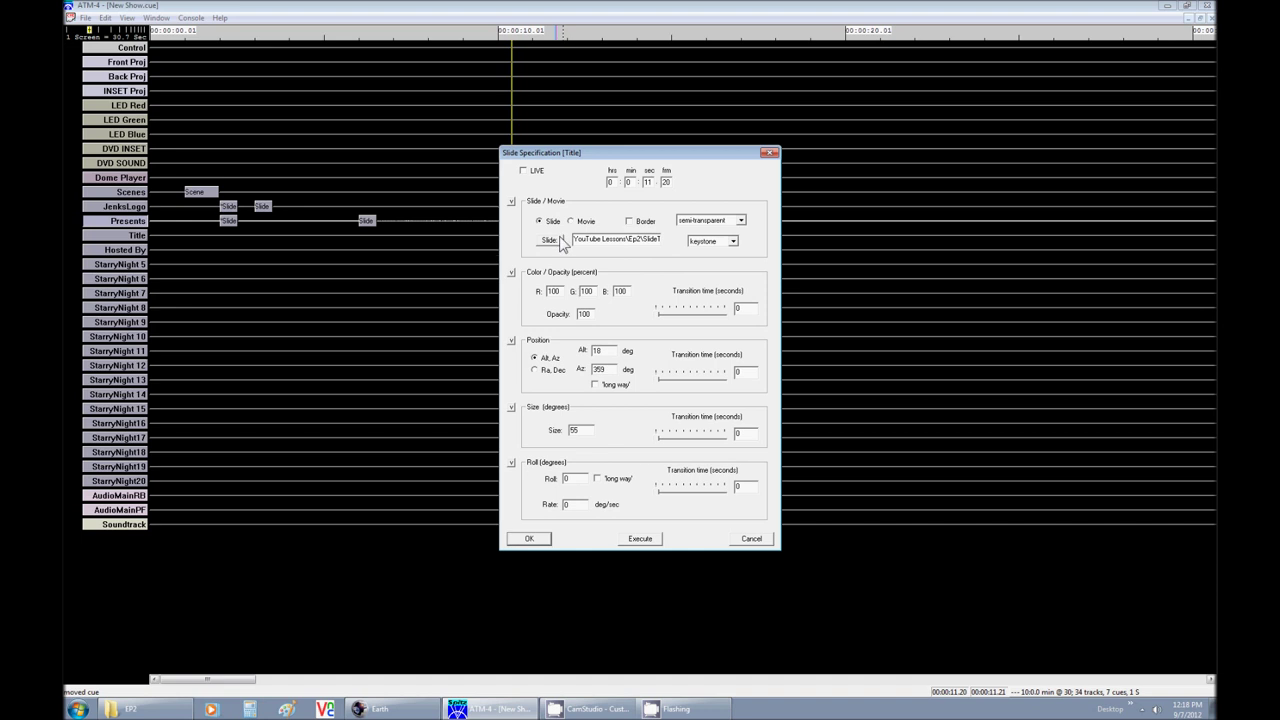
left_click(750, 538)
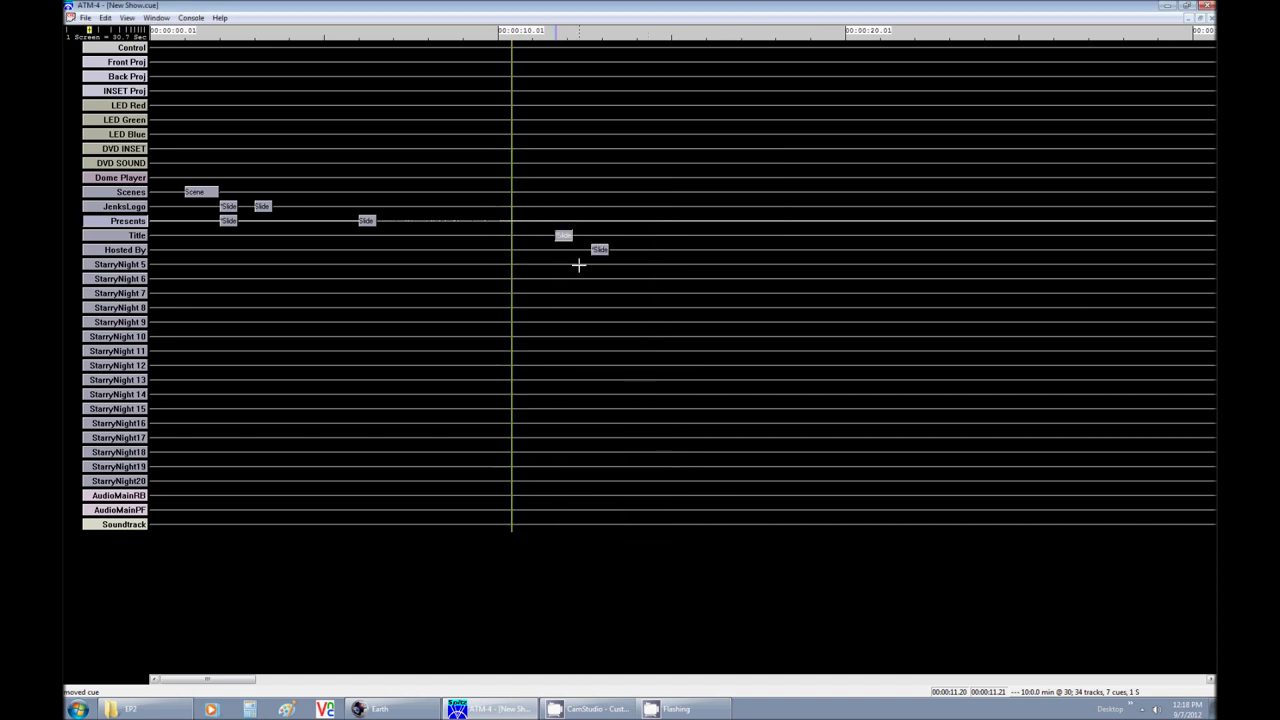
left_click(335, 234)
key("ctrl+v")
left_click_drag(343, 235, 228, 236)
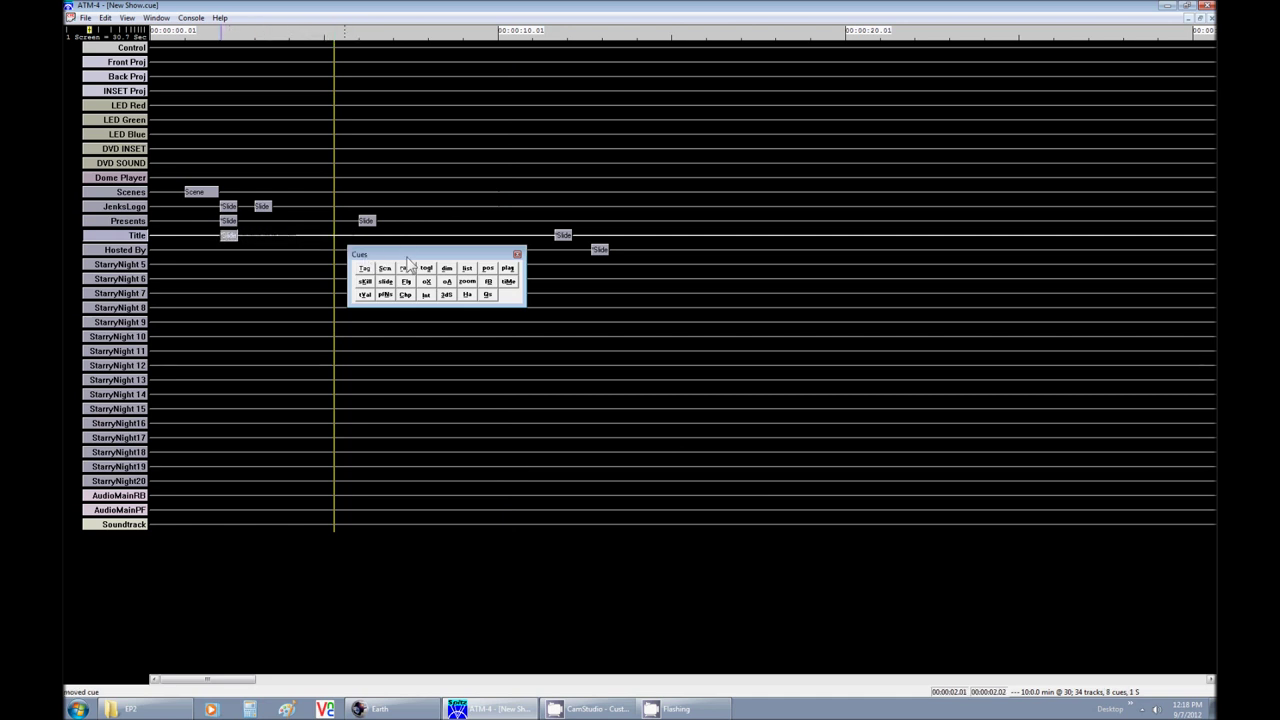
left_click(518, 253)
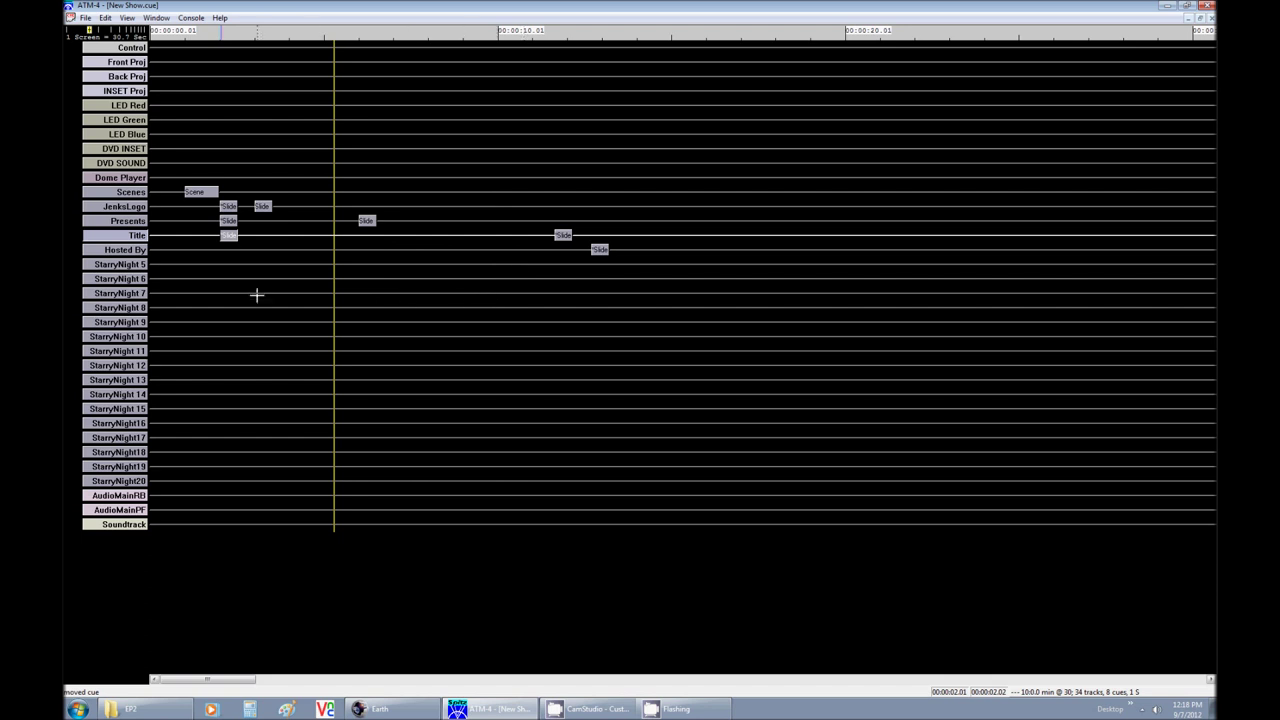
Set the copied Title slide cue to altitude 7 degrees, size 0 and opacity 0 in live mode
double_click(228, 236)
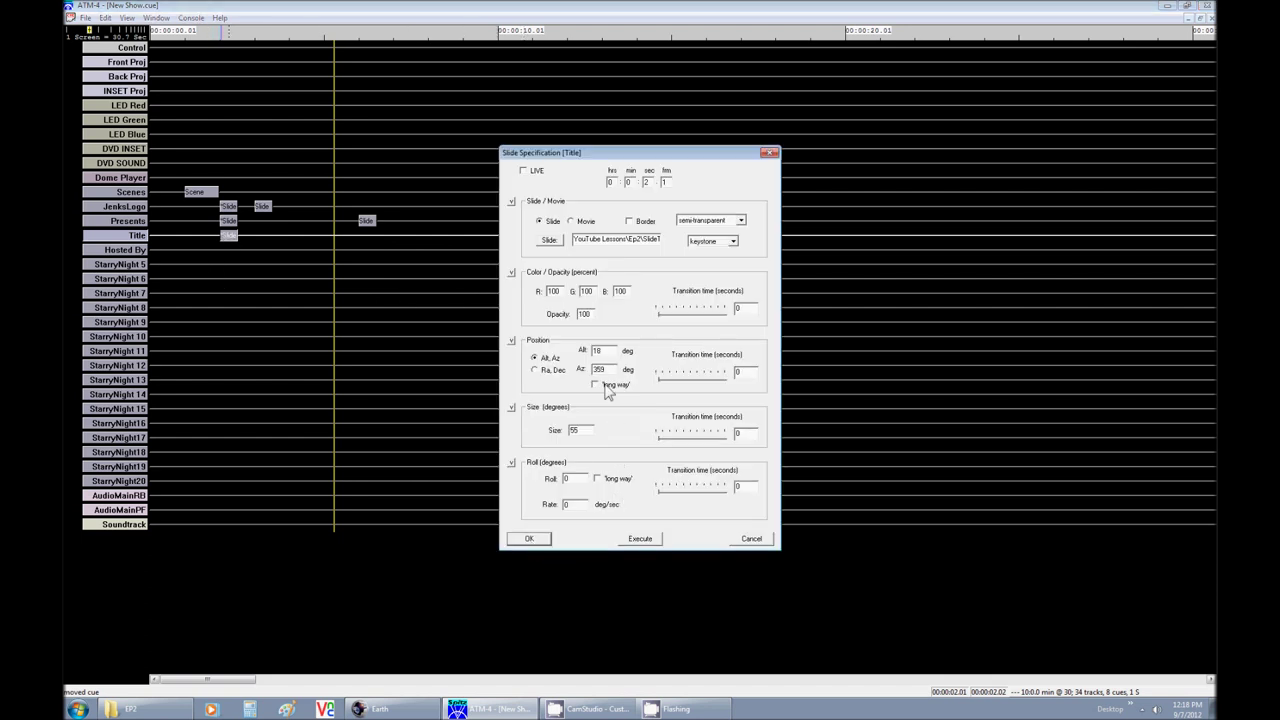
left_click(524, 172)
double_click(600, 352)
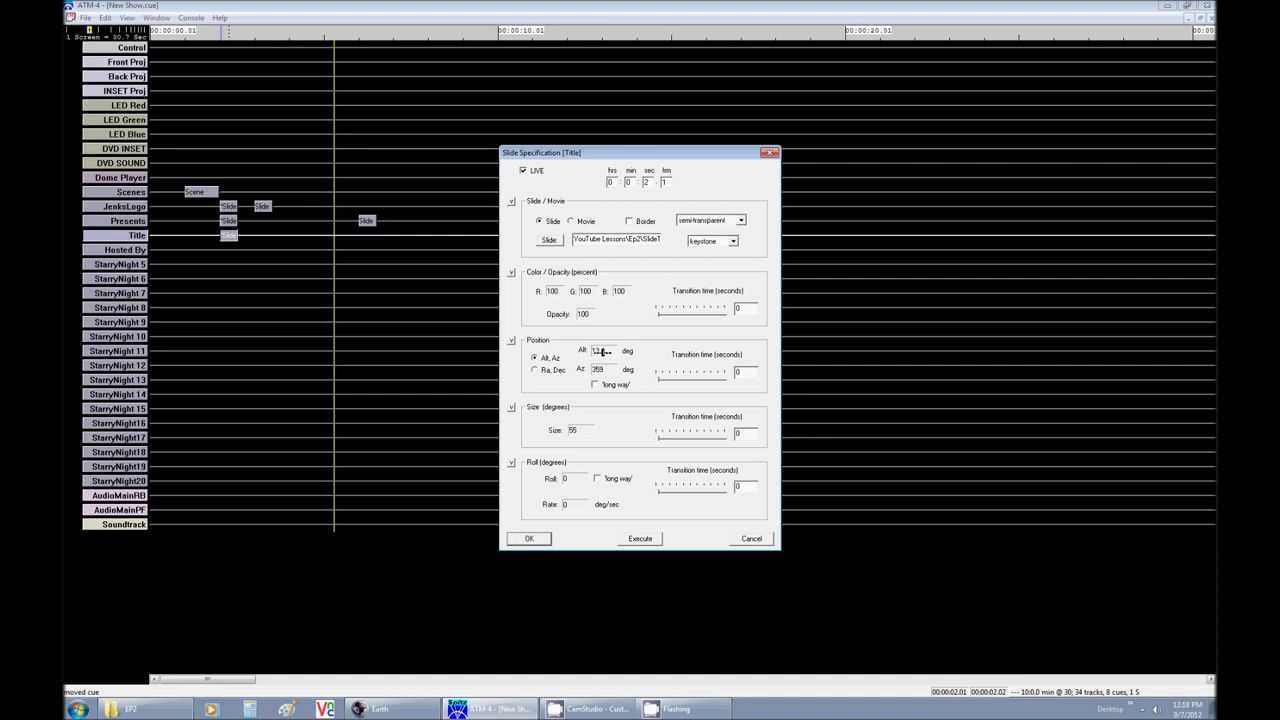
type("7")
double_click(575, 431)
type("48")
left_click_drag(578, 433, 527, 430)
double_click(583, 314)
type("0")
left_click(529, 538)
Give the original Title slide cue a 1-second color/opacity transition, 3-second position and size transitions and unchanged roll, and move it to 00:00:07.00
double_click(563, 234)
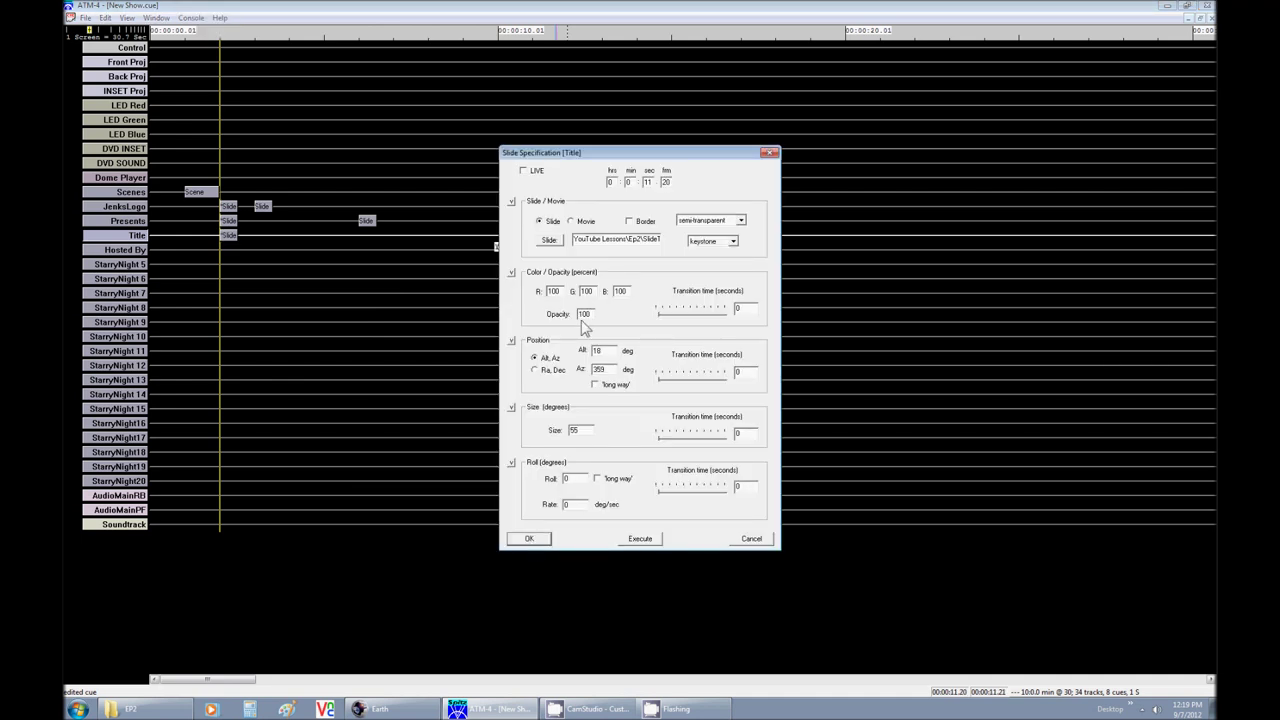
left_click(511, 202)
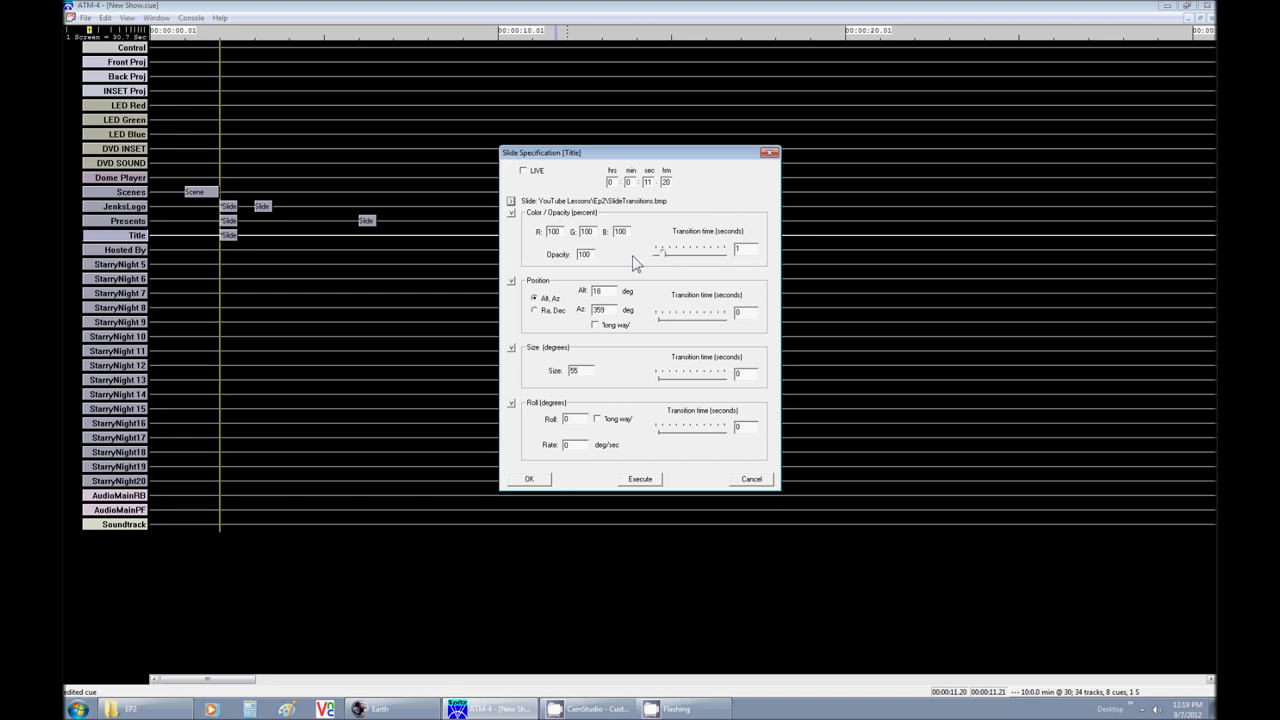
left_click_drag(658, 316, 680, 318)
left_click_drag(662, 378, 678, 378)
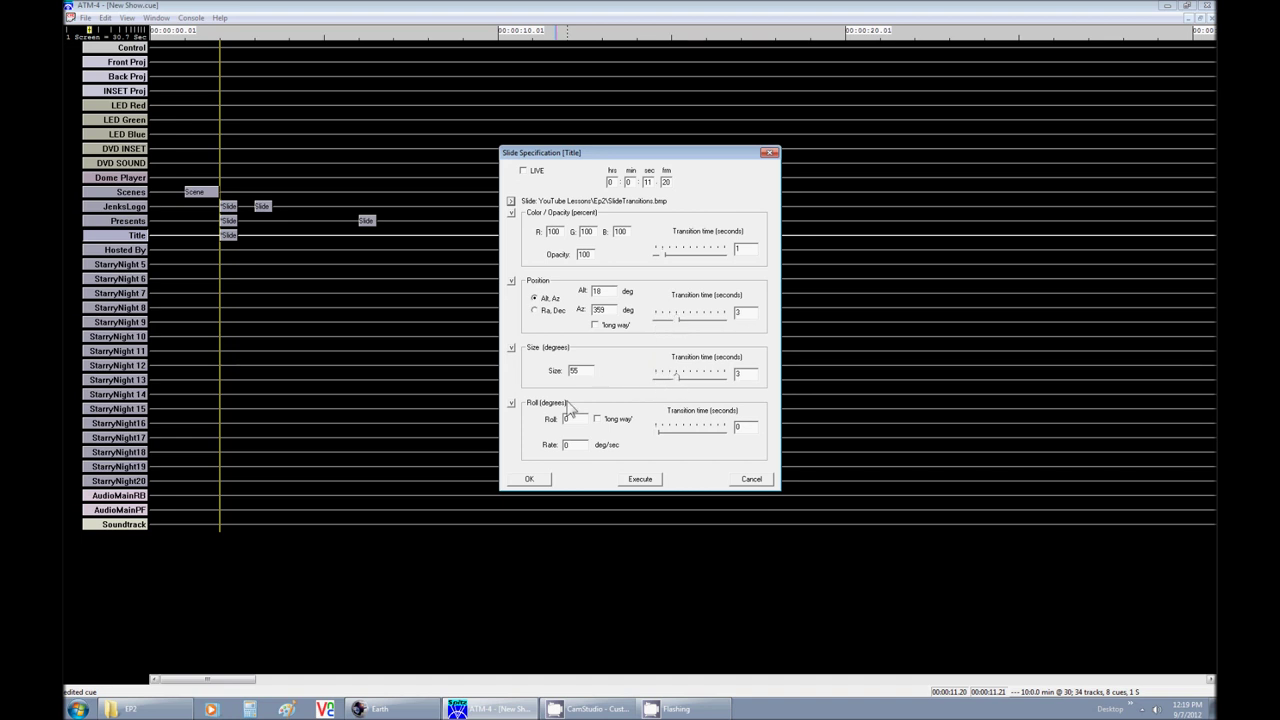
left_click(511, 403)
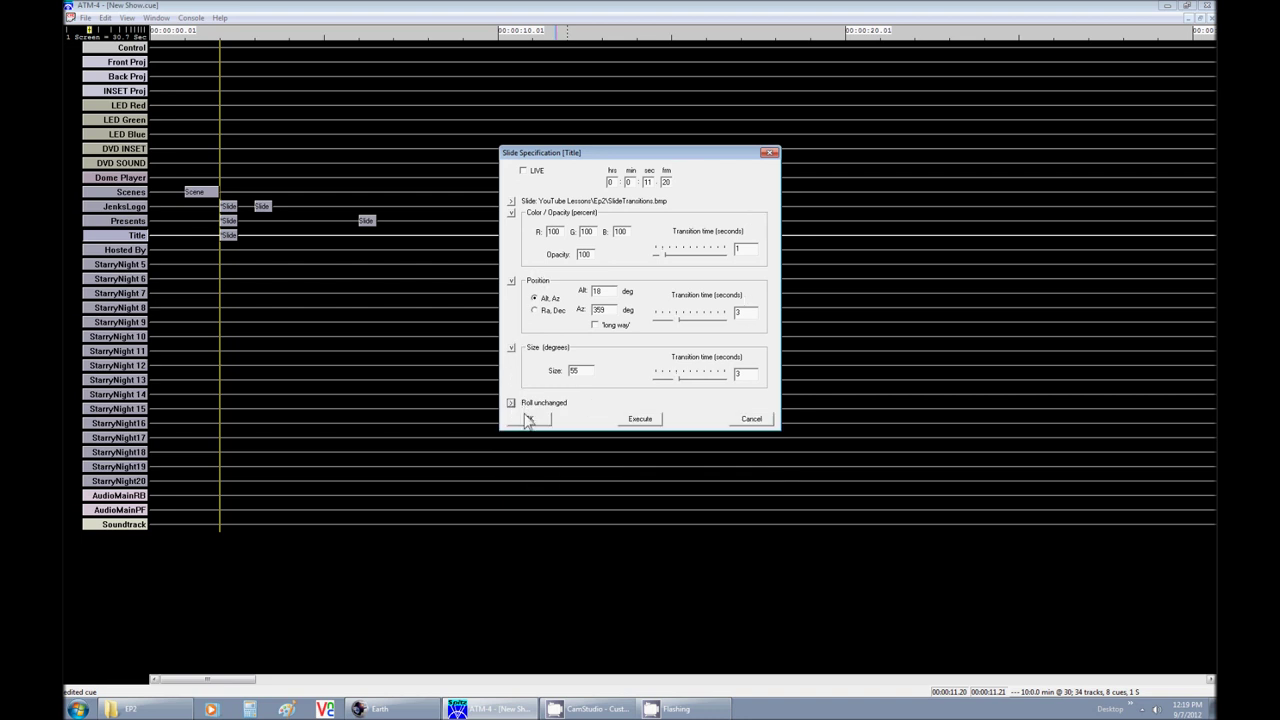
left_click(529, 418)
left_click_drag(563, 235, 401, 236)
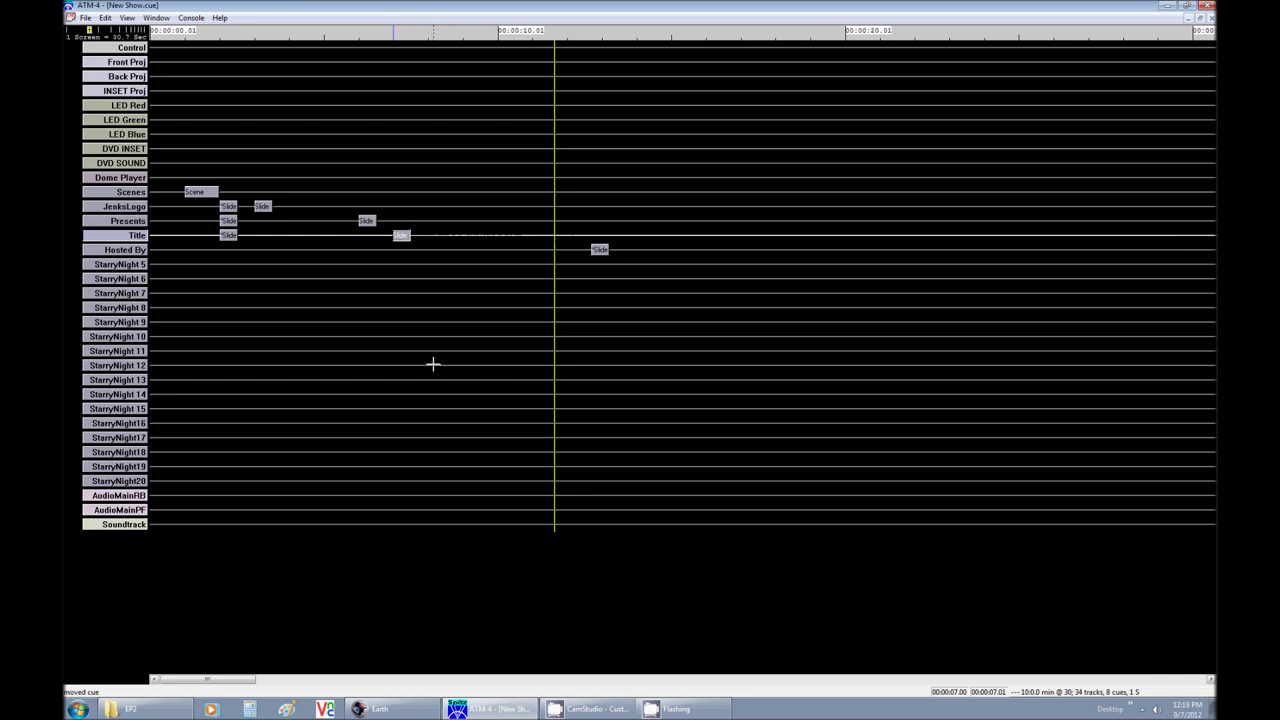
Test the Title slide animation by executing its cue at 00:00:02.01 and opening the settings of its cue at 00:00:07.00
double_click(228, 235)
left_click(645, 539)
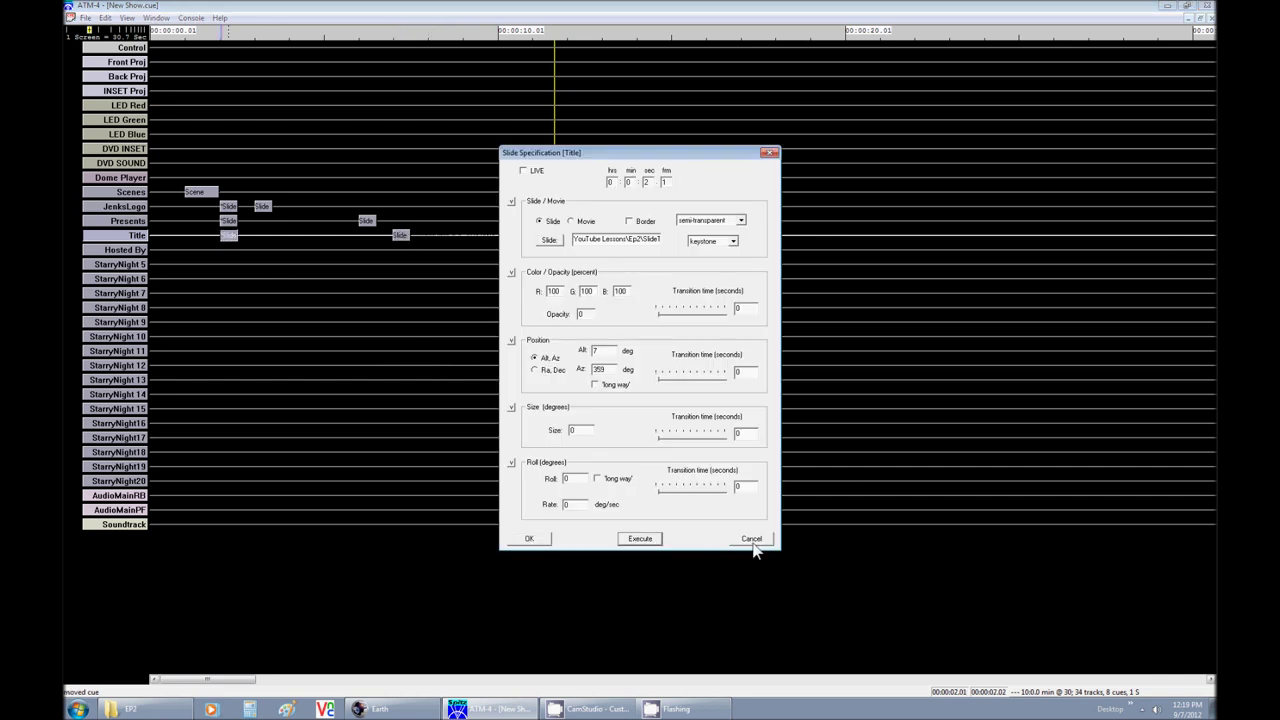
left_click(755, 541)
double_click(401, 235)
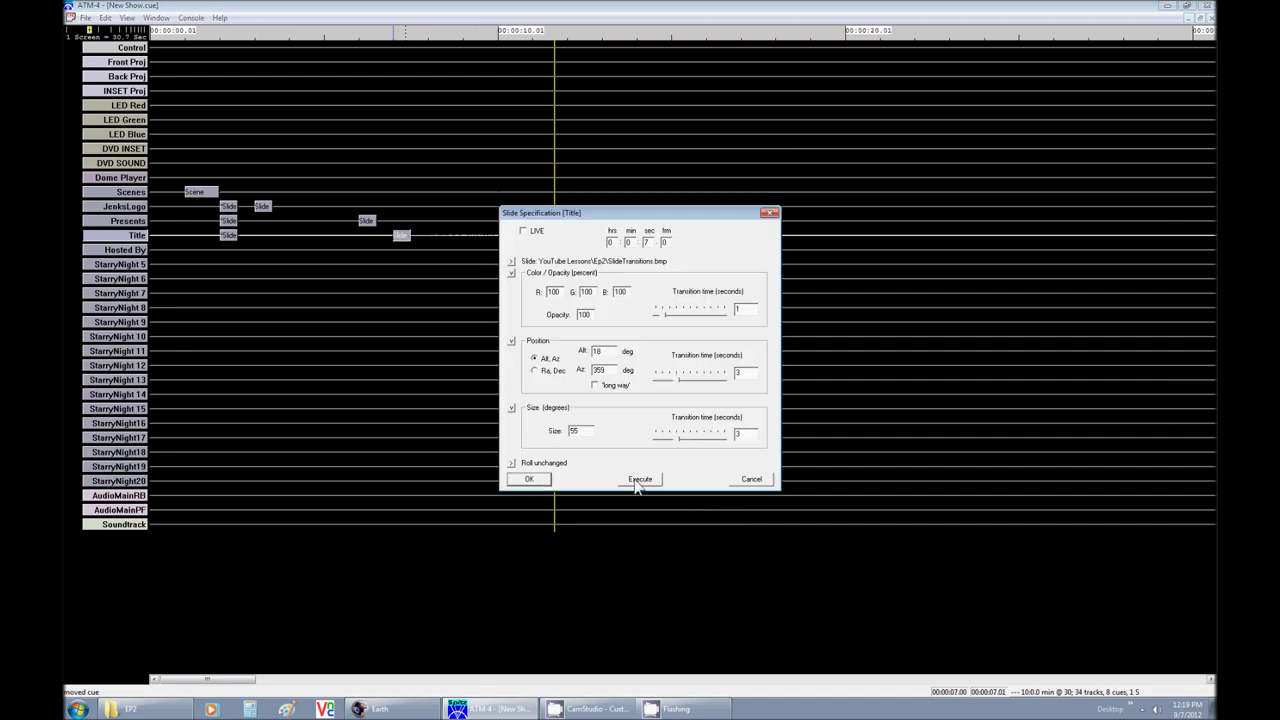